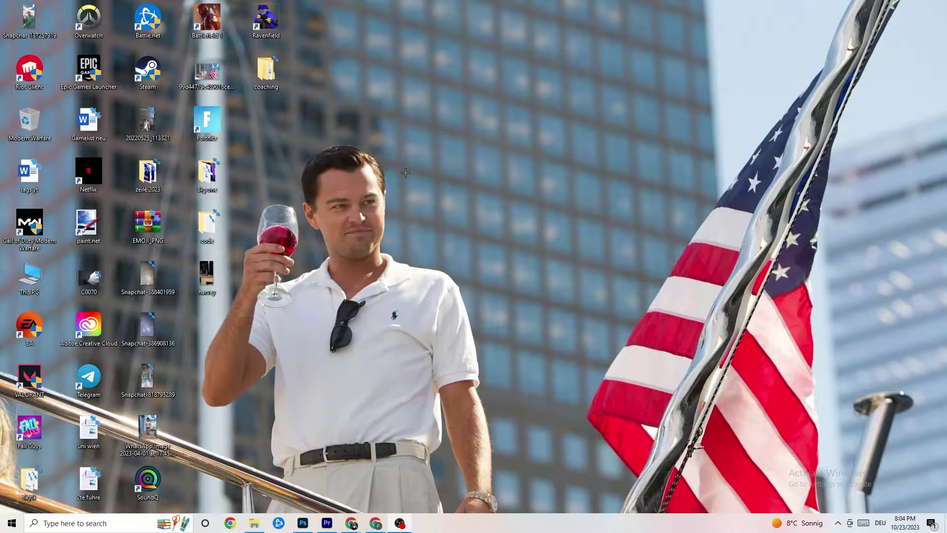
- Move the Steam shortcut away from the other icons to an empty area of the desktop
{"action": "left_click_drag", "start_coordinate": [139, 89], "coordinate": [504, 195]}
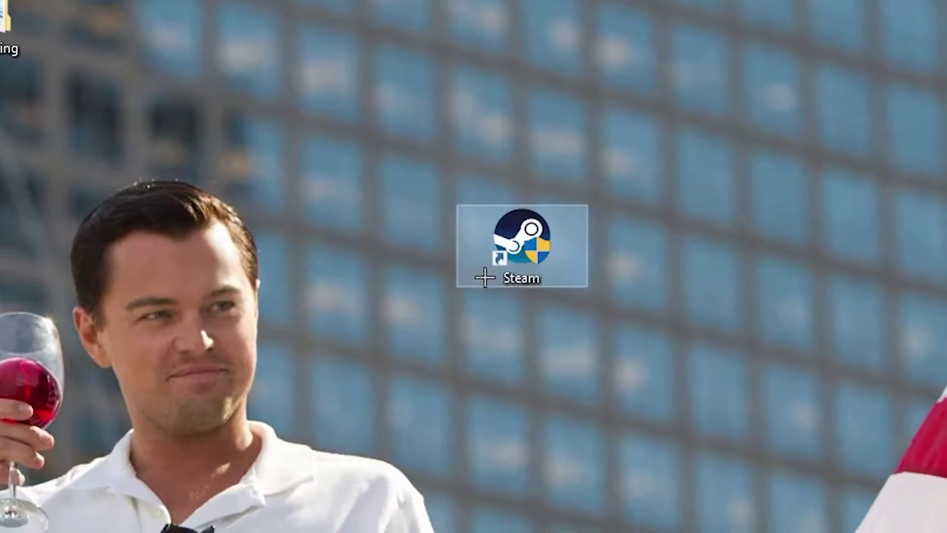
{"action": "left_click_drag", "start_coordinate": [491, 247], "coordinate": [375, 279]}
{"action": "left_click_drag", "start_coordinate": [257, 265], "coordinate": [357, 133]}
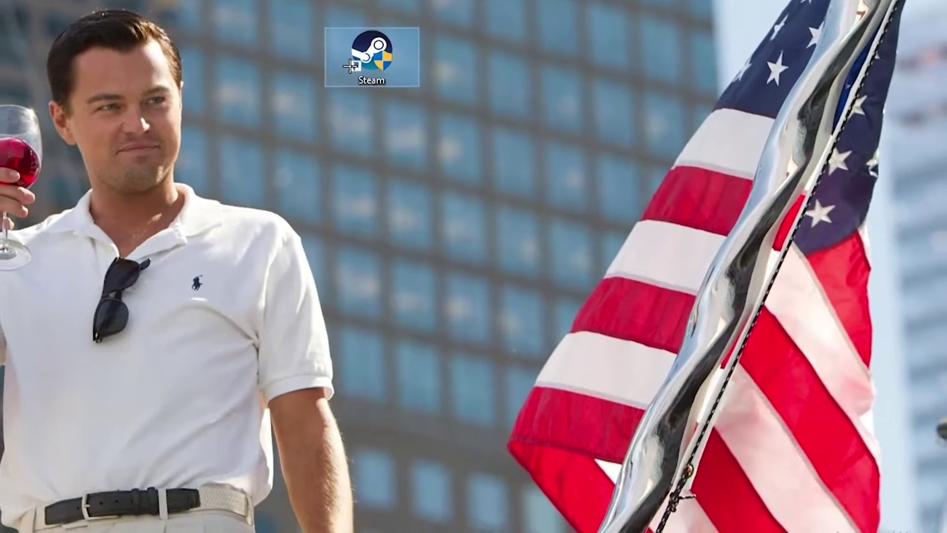
{"action": "right_click", "coordinate": [351, 104]}
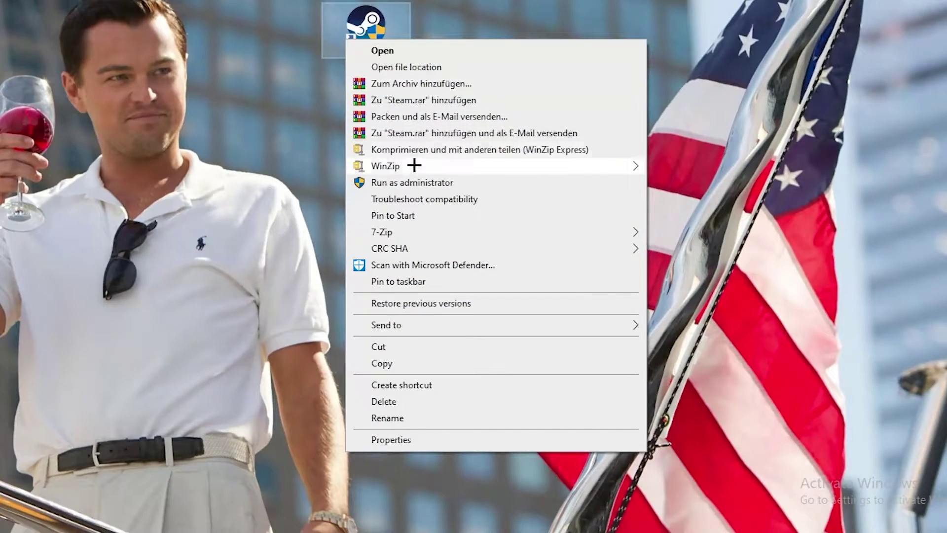
{"action": "left_click", "coordinate": [295, 170]}
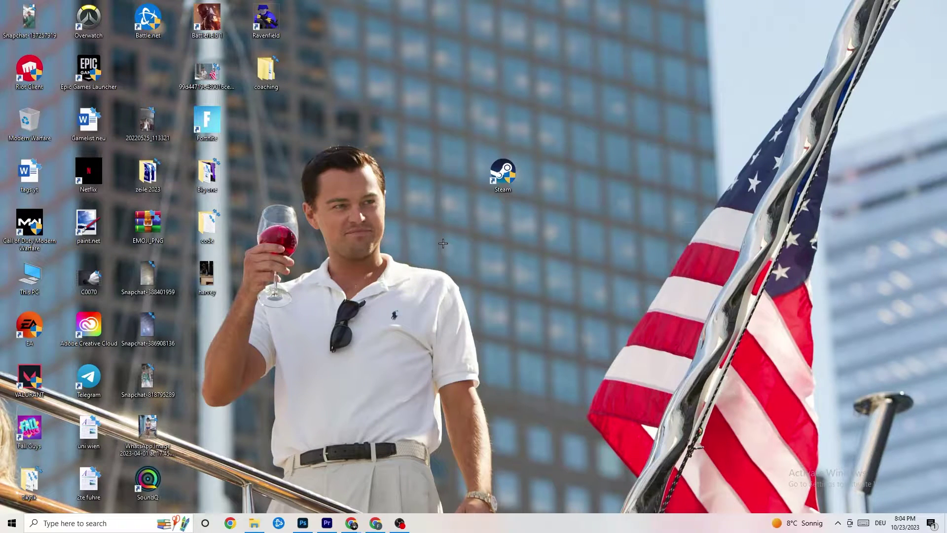
{"action": "left_click_drag", "start_coordinate": [503, 176], "coordinate": [436, 187]}
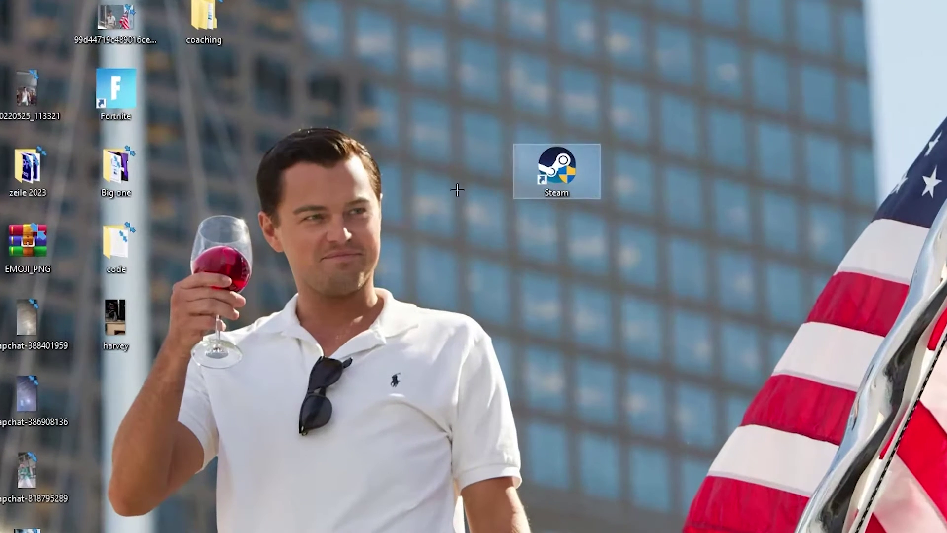
{"action": "left_click_drag", "start_coordinate": [536, 163], "coordinate": [474, 237]}
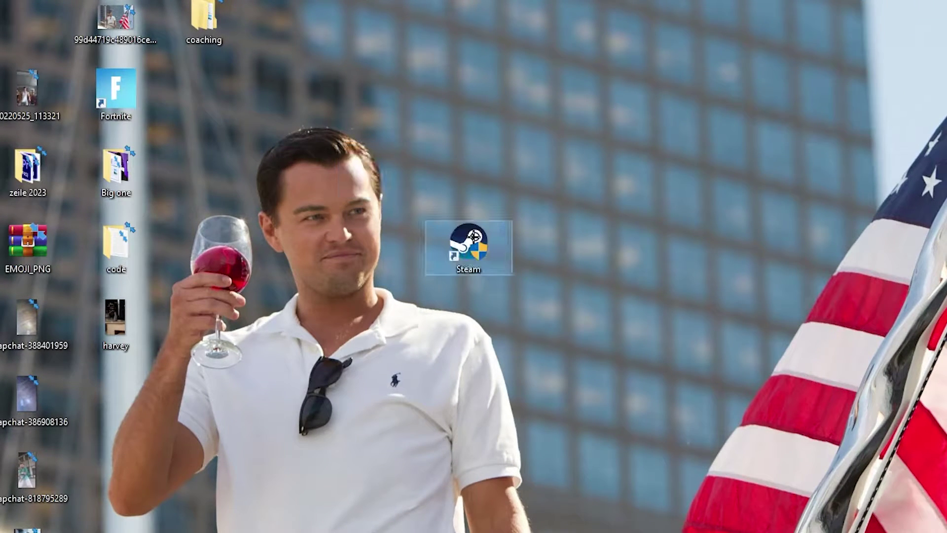
- Check the compatibility mode and run-as-administrator options in the Steam shortcut's properties and accept them
{"action": "right_click", "coordinate": [473, 251]}
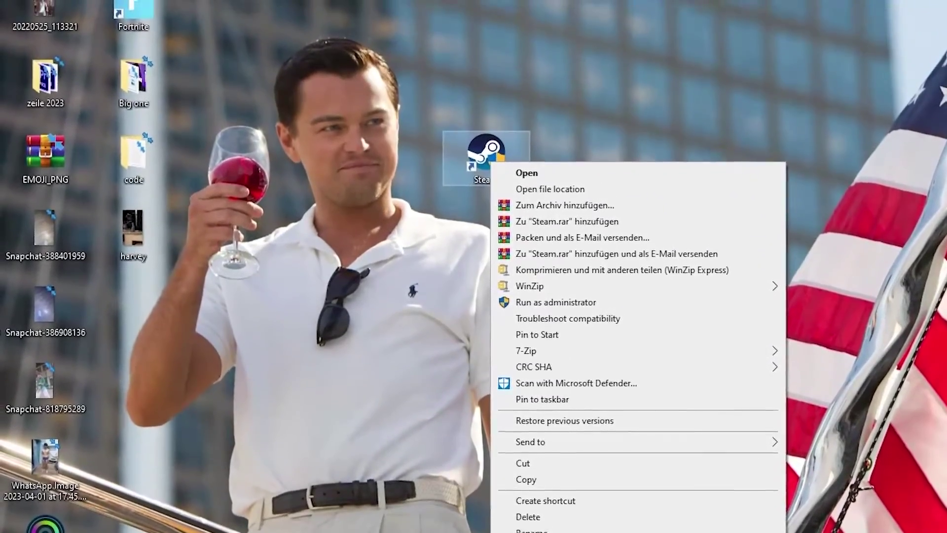
{"action": "left_click", "coordinate": [573, 527]}
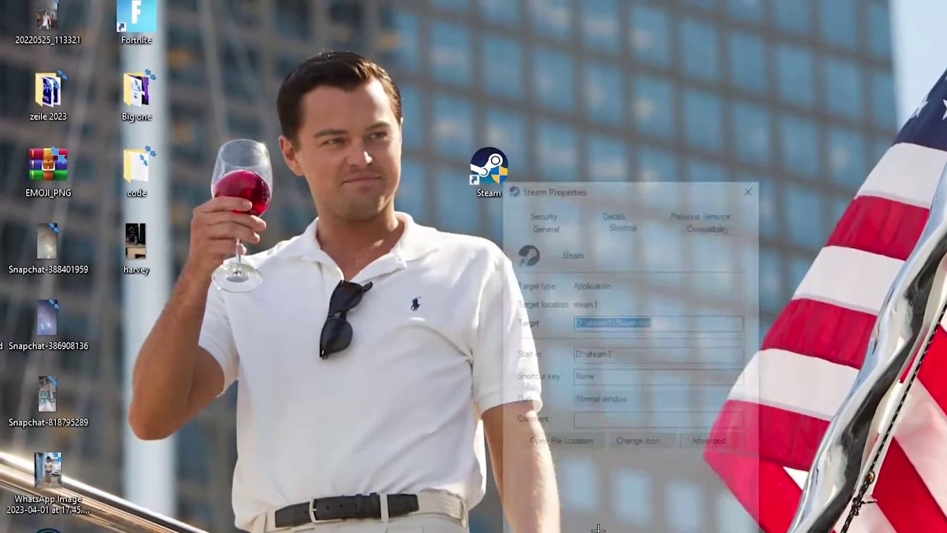
{"action": "left_click_drag", "start_coordinate": [601, 201], "coordinate": [496, 57]}
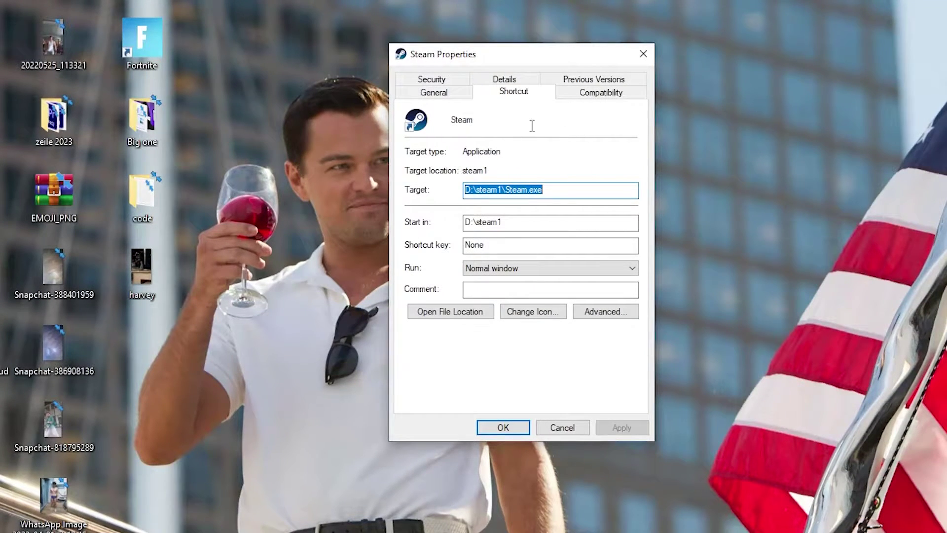
{"action": "left_click", "coordinate": [595, 92]}
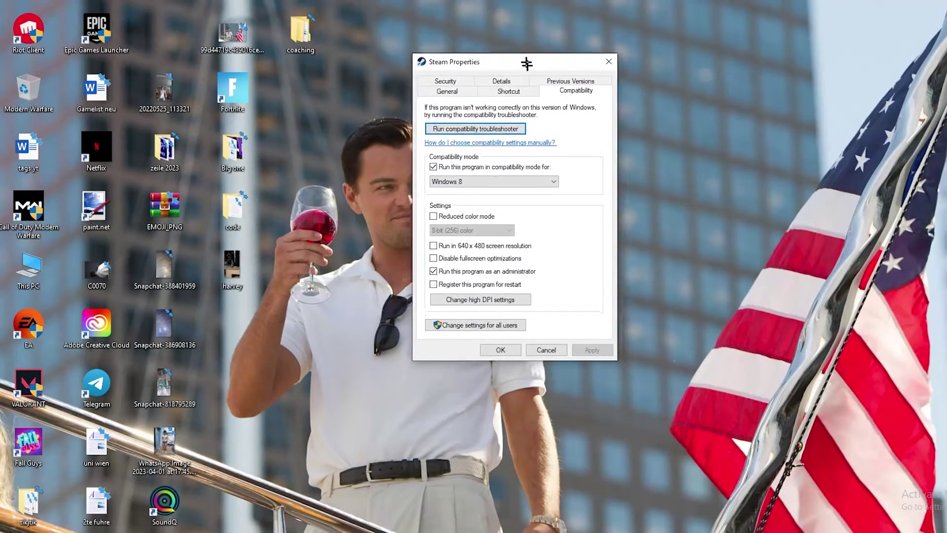
{"action": "left_click_drag", "start_coordinate": [527, 63], "coordinate": [515, 29]}
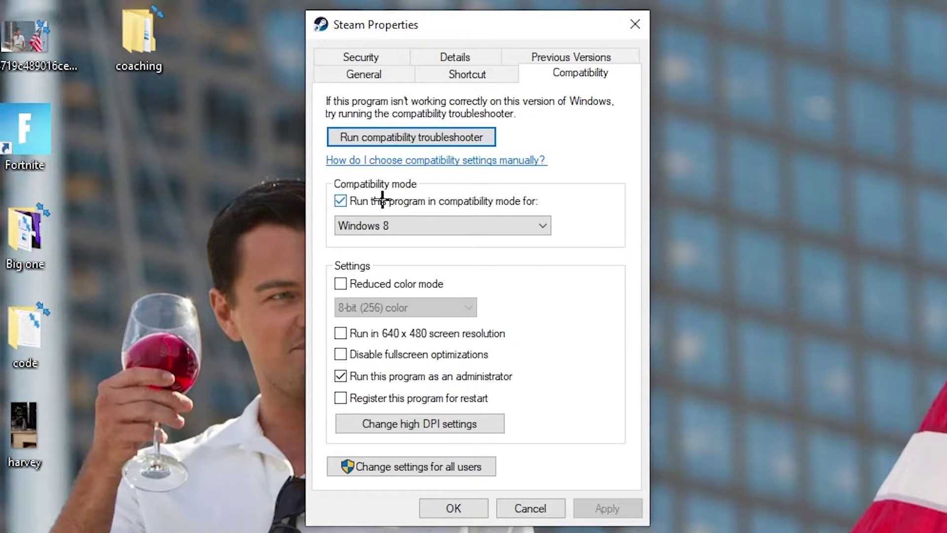
{"action": "left_click", "coordinate": [530, 219]}
{"action": "left_click", "coordinate": [576, 207]}
{"action": "left_click", "coordinate": [459, 507]}
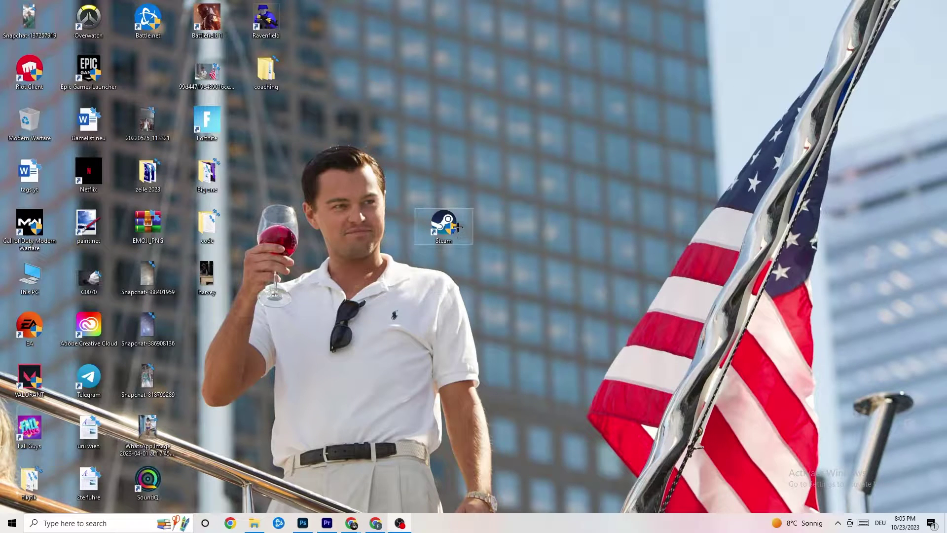
{"action": "left_click_drag", "start_coordinate": [458, 227], "coordinate": [437, 142]}
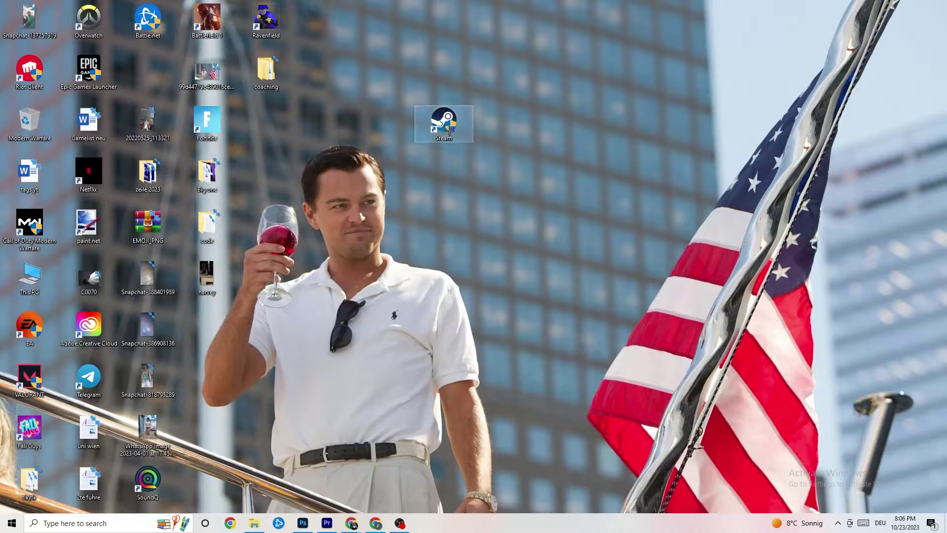
{"action": "left_click_drag", "start_coordinate": [442, 124], "coordinate": [387, 175]}
{"action": "left_click", "coordinate": [411, 135]}
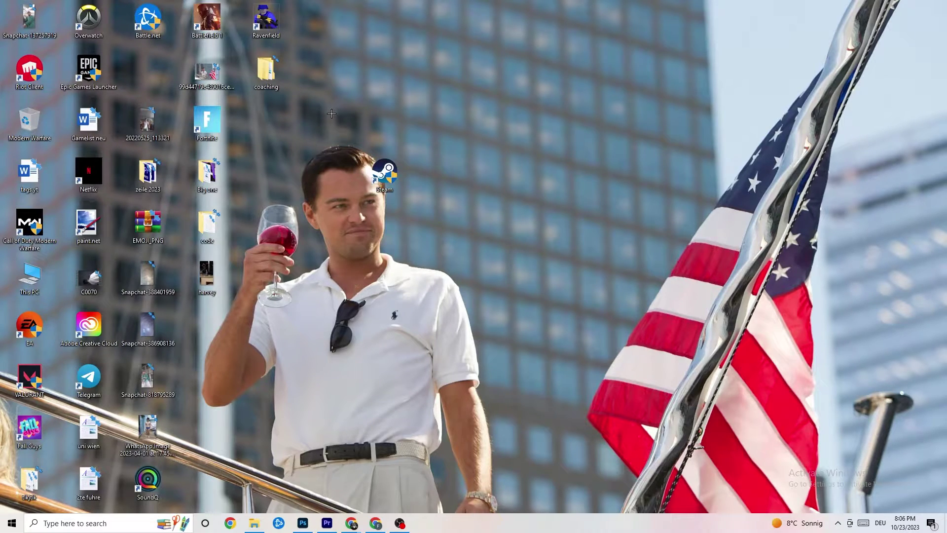
{"action": "left_click_drag", "start_coordinate": [384, 171], "coordinate": [444, 172]}
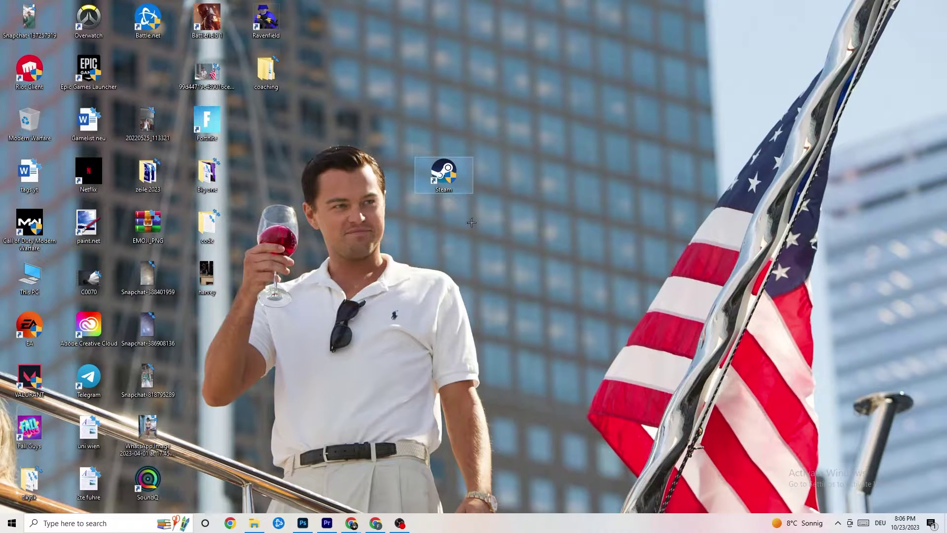
- Review the Steam shortcut's compatibility settings once more and close its properties
{"action": "right_click", "coordinate": [447, 181]}
{"action": "left_click", "coordinate": [495, 441]}
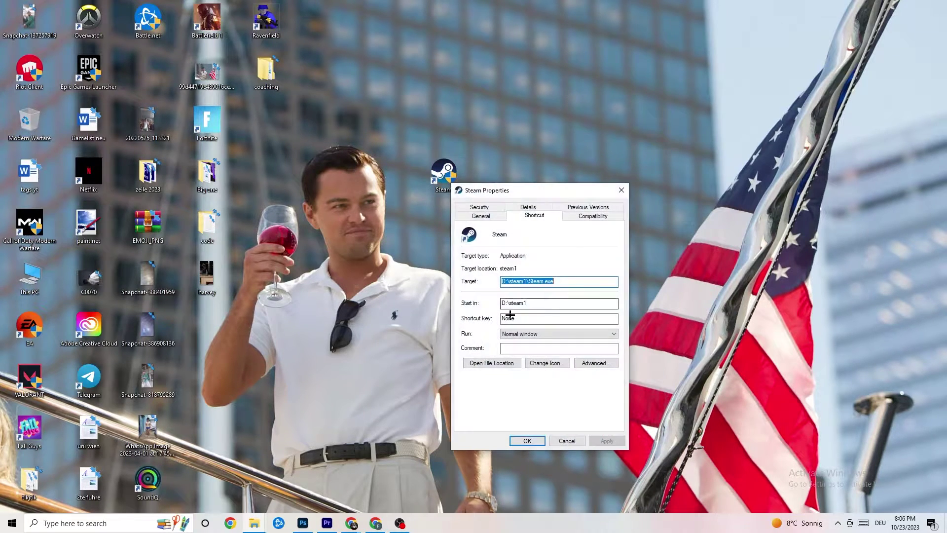
{"action": "left_click", "coordinate": [593, 216]}
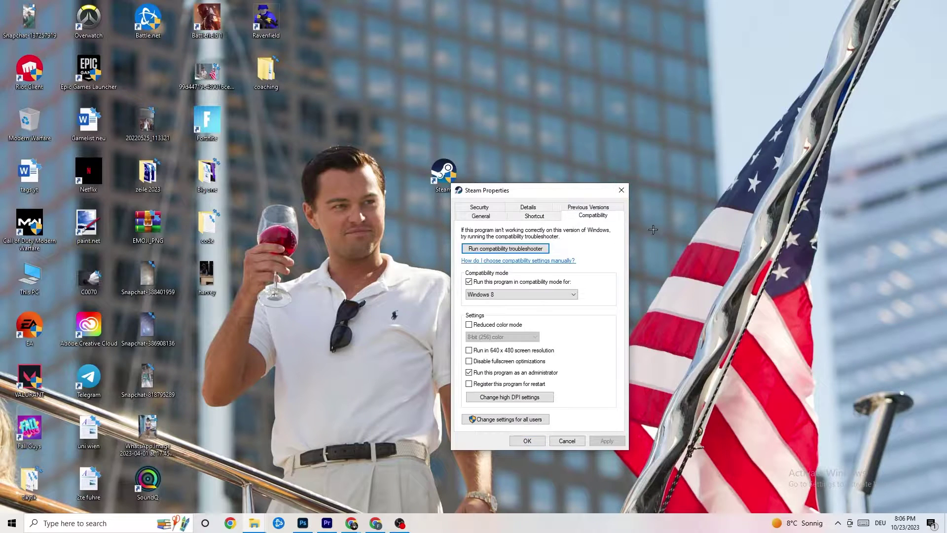
{"action": "left_click", "coordinate": [622, 190]}
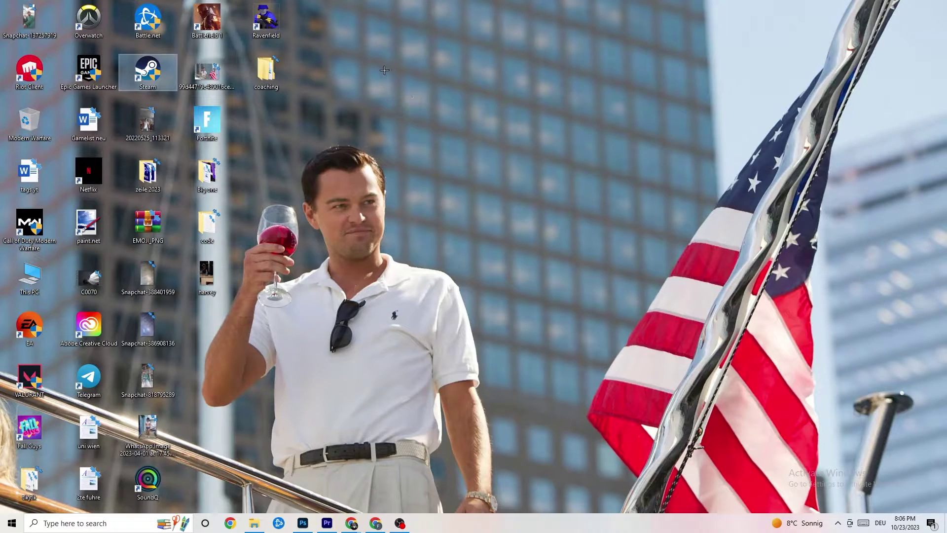
{"action": "left_click", "coordinate": [460, 96]}
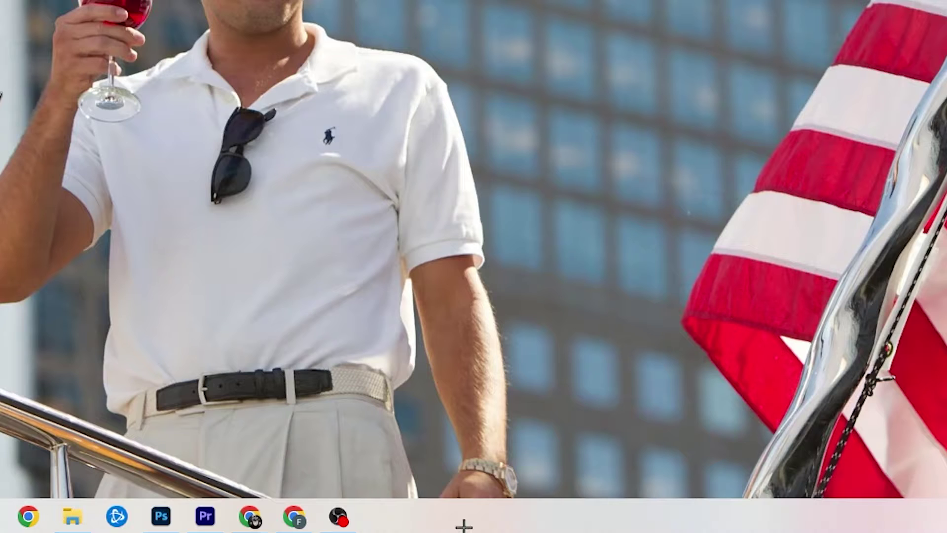
- Open Task Manager and maximize its window
{"action": "right_click", "coordinate": [402, 522]}
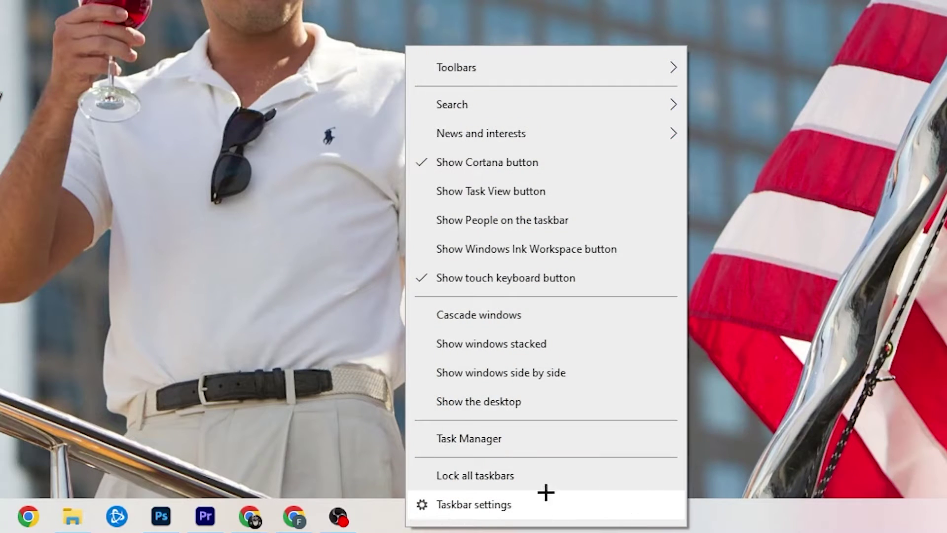
{"action": "left_click", "coordinate": [492, 444]}
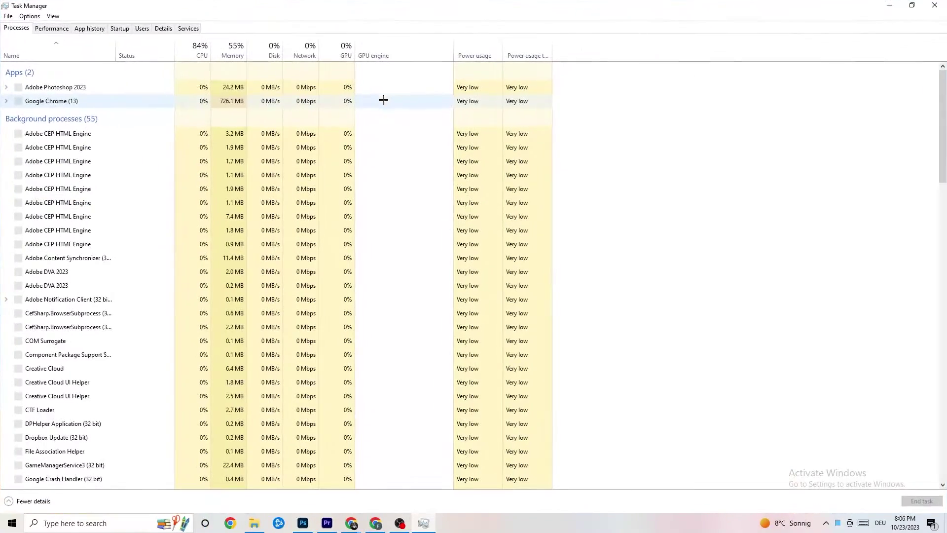
{"action": "left_click_drag", "start_coordinate": [437, 5], "coordinate": [409, 43]}
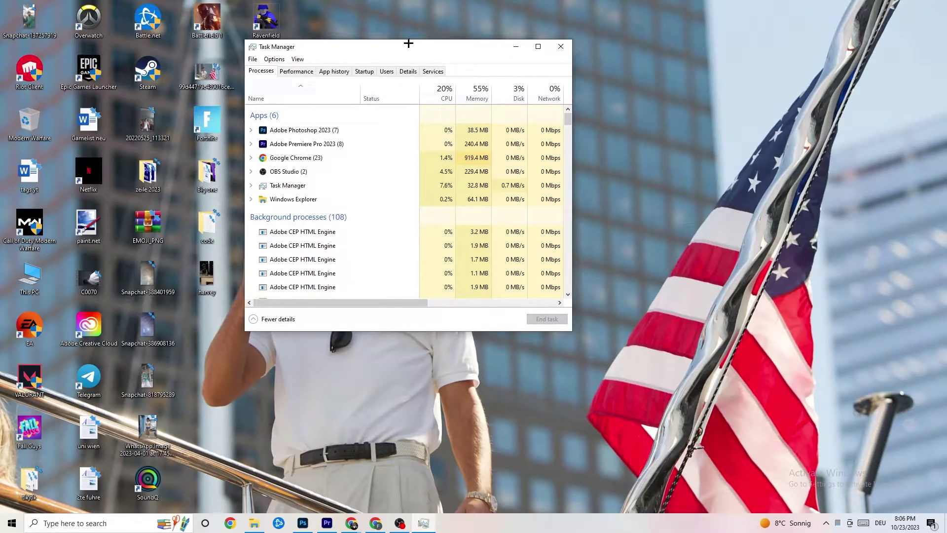
{"action": "left_click", "coordinate": [539, 46]}
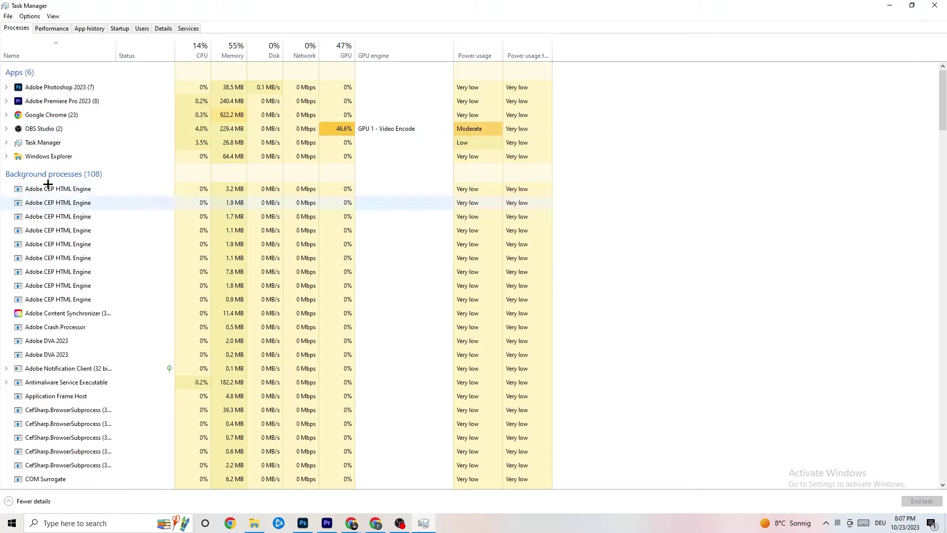
- Look through the running processes and end the Adobe Photoshop 2023 task
{"action": "scroll", "coordinate": [125, 260], "scroll_direction": "down", "scroll_amount": 4}
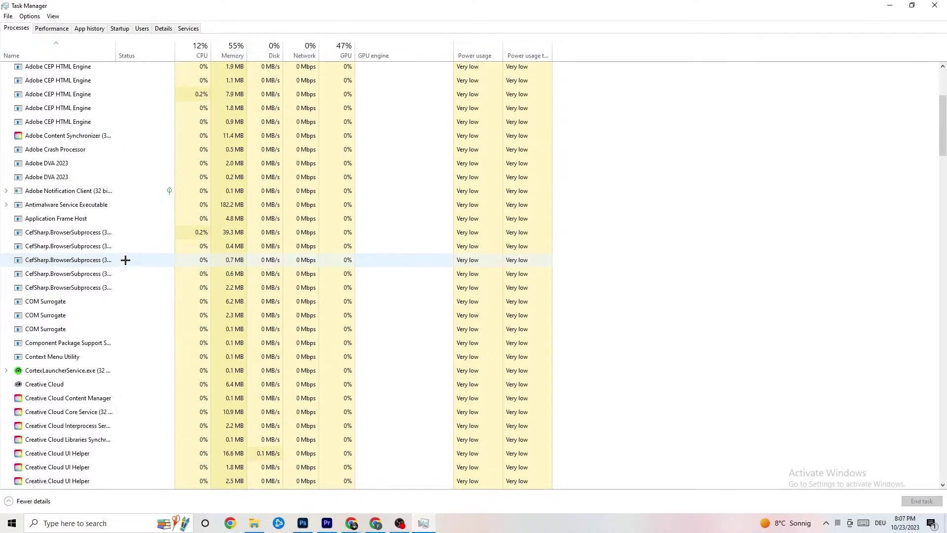
{"action": "scroll", "coordinate": [125, 260], "scroll_direction": "down", "scroll_amount": 13}
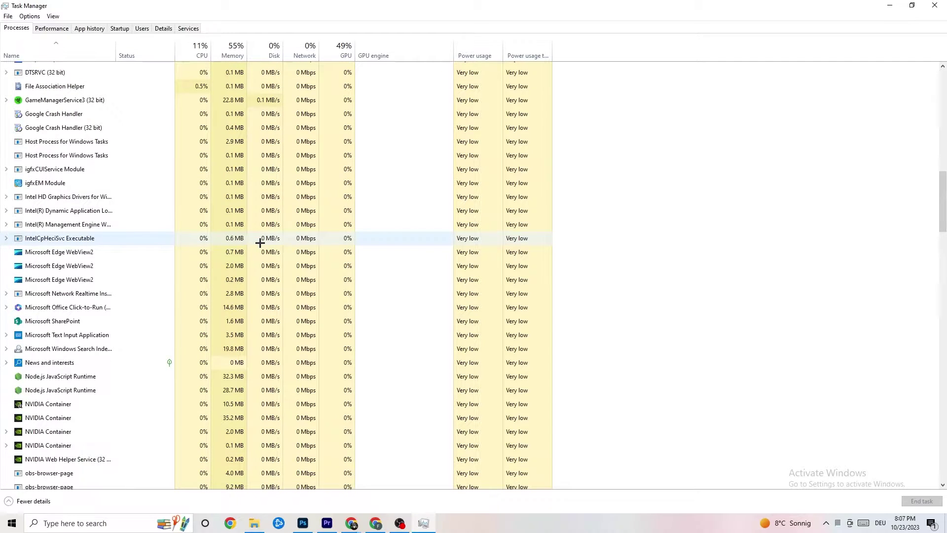
{"action": "scroll", "coordinate": [260, 242], "scroll_direction": "up", "scroll_amount": 15}
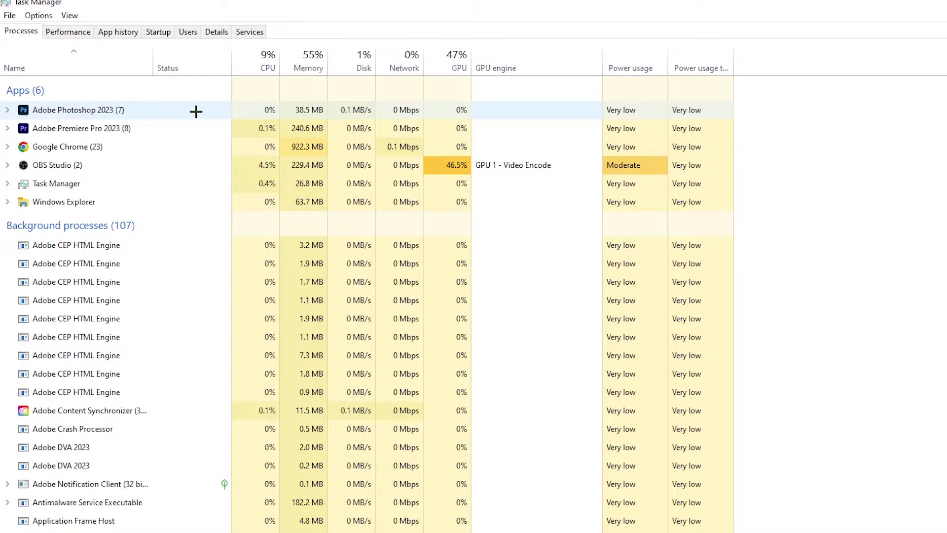
{"action": "right_click", "coordinate": [321, 109]}
{"action": "left_click", "coordinate": [172, 114]}
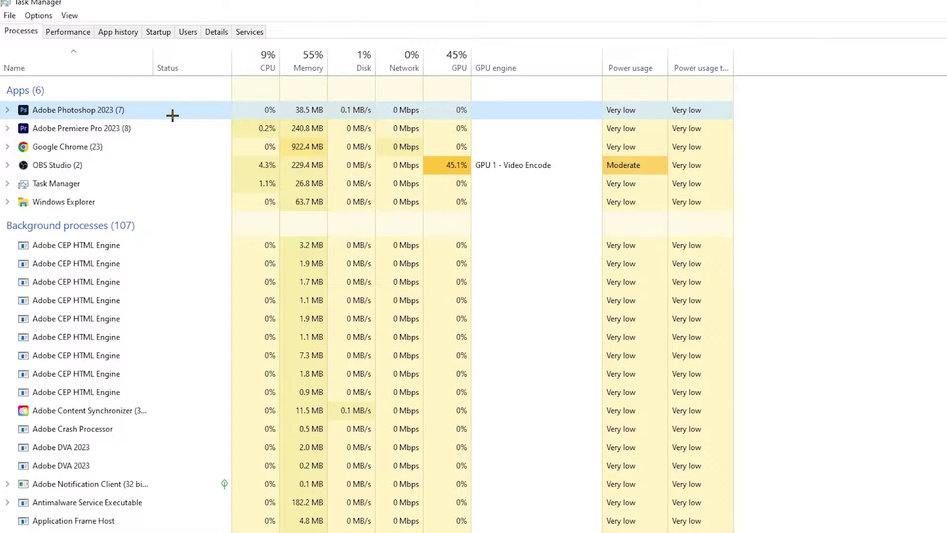
{"action": "right_click", "coordinate": [173, 115]}
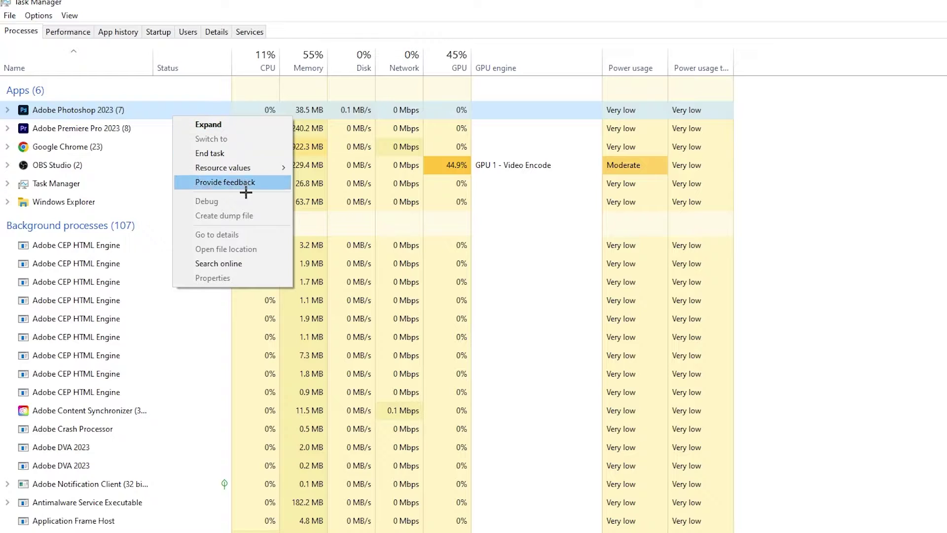
{"action": "left_click", "coordinate": [248, 152]}
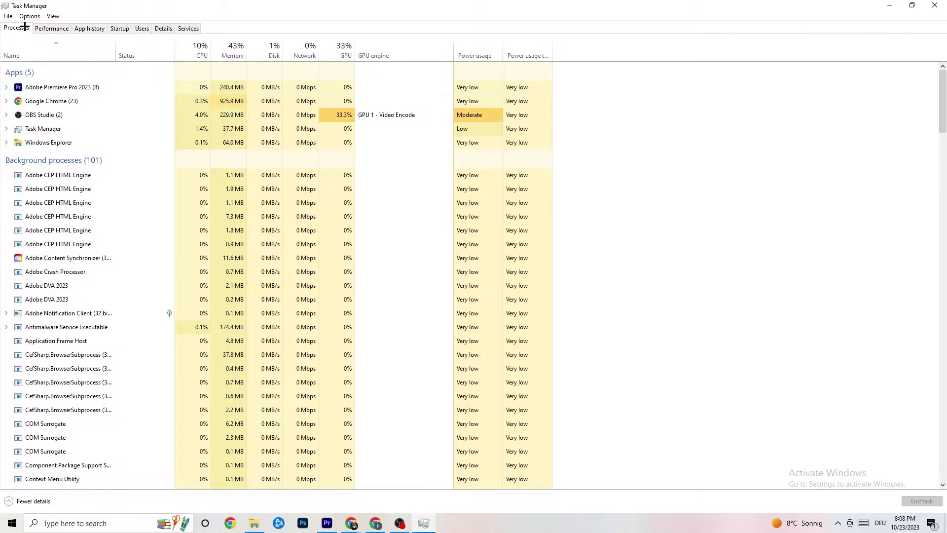
- View the available priority levels for the Adobe Premiere Pro process in the detailed process list, leaving without choosing one
{"action": "left_click", "coordinate": [164, 28]}
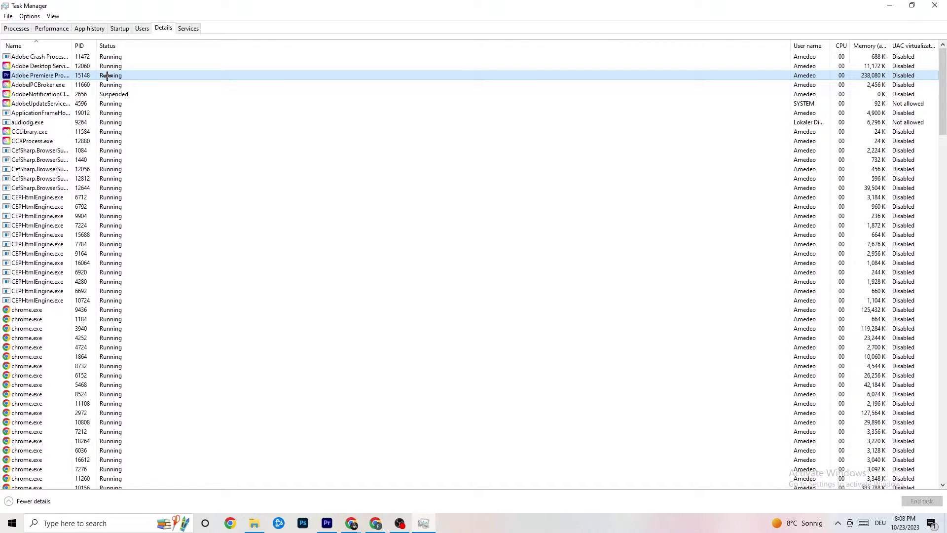
{"action": "right_click", "coordinate": [107, 76]}
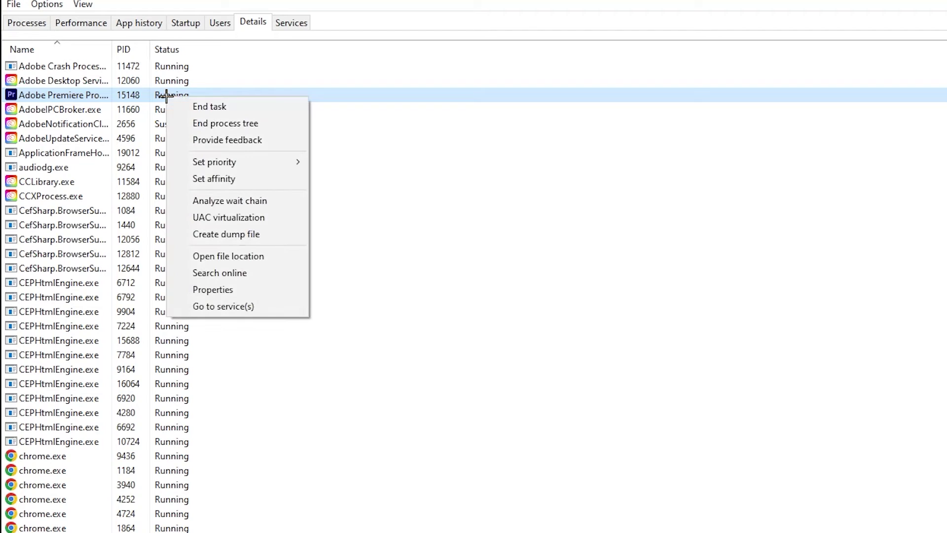
{"action": "mouse_move", "coordinate": [258, 163]}
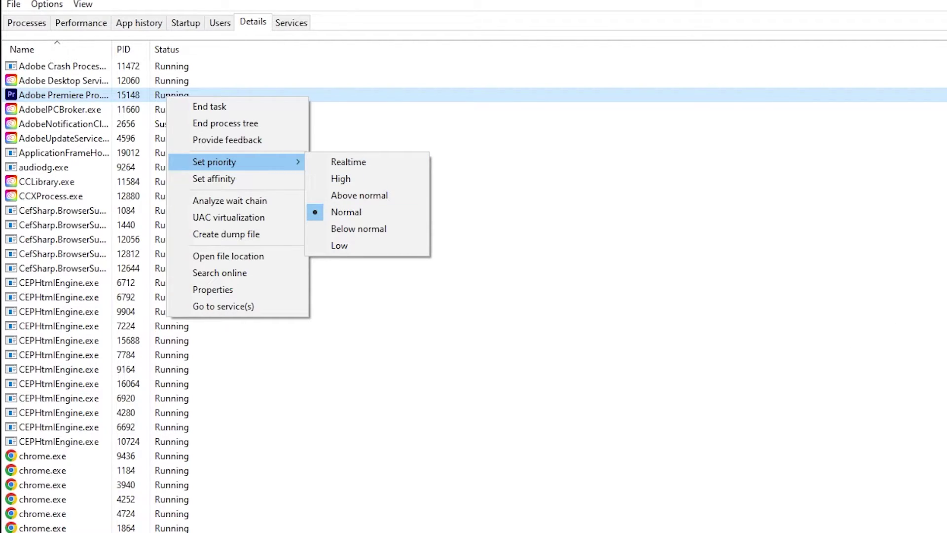
{"action": "left_click", "coordinate": [340, 69]}
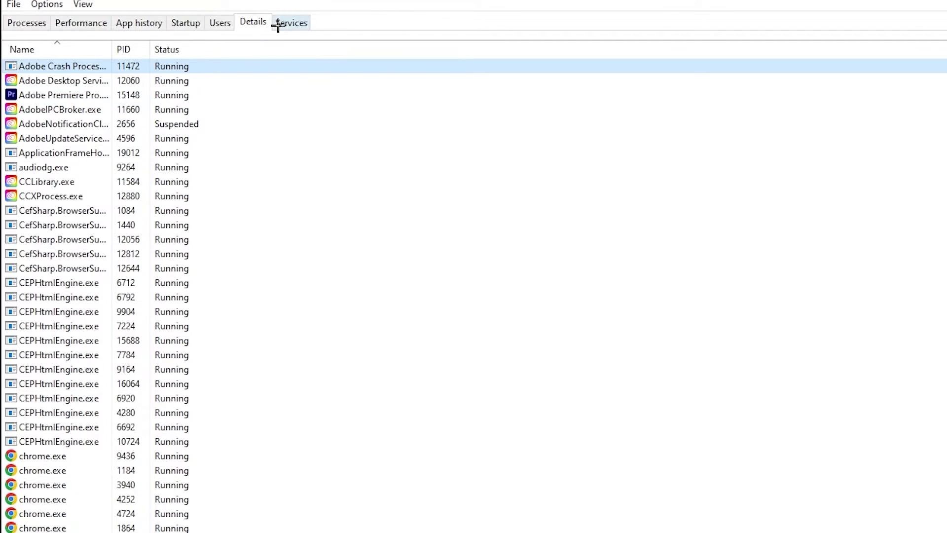
- Review the startup programs and the available actions for Adobe Updater Startup Utility without choosing one, and close Task Manager
{"action": "left_click", "coordinate": [186, 23]}
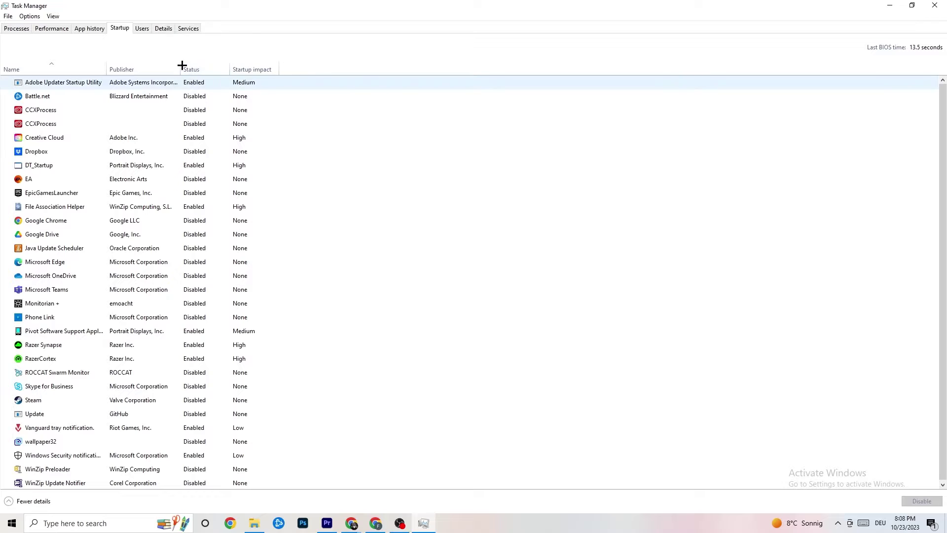
{"action": "left_click", "coordinate": [200, 83]}
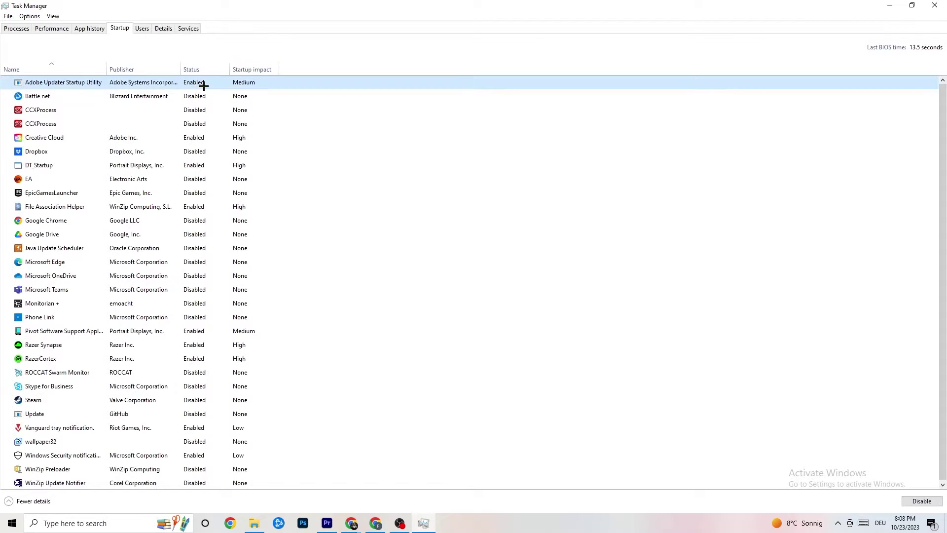
{"action": "right_click", "coordinate": [205, 87]}
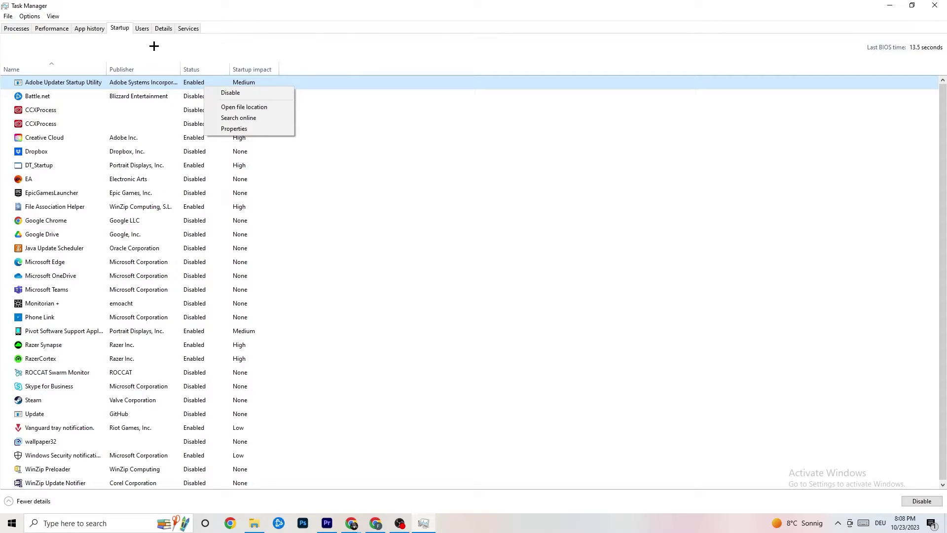
{"action": "left_click", "coordinate": [356, 2]}
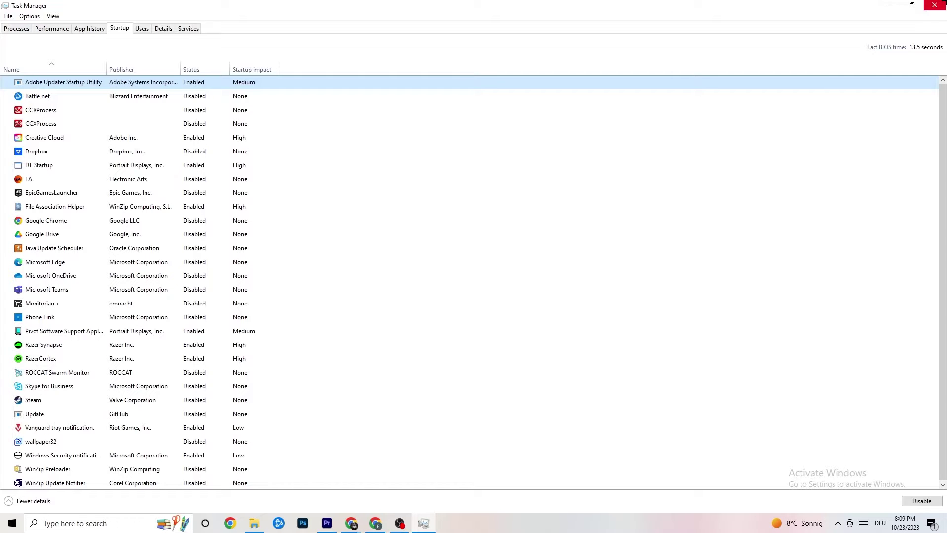
{"action": "left_click", "coordinate": [935, 5]}
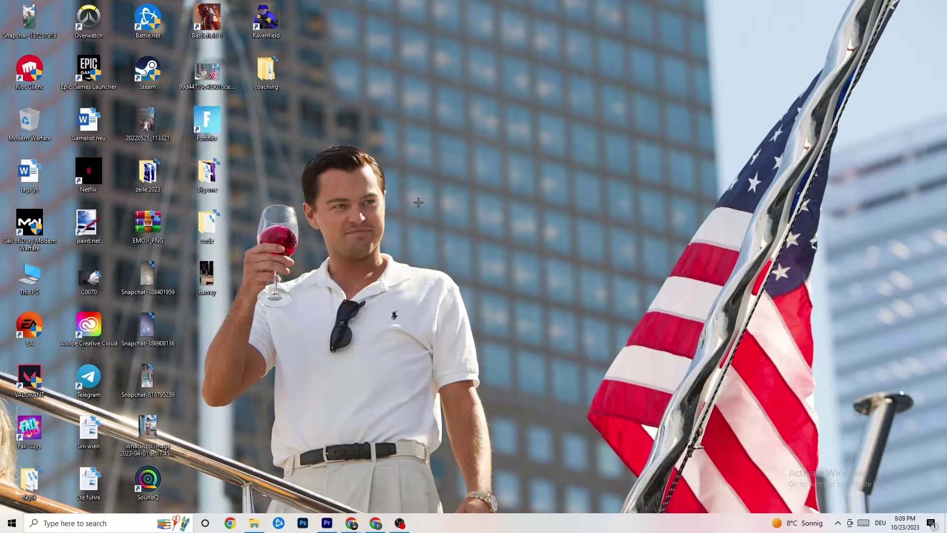
- Open the Windows Settings and go to the Display page's scale and layout section
{"action": "left_click", "coordinate": [3, 530]}
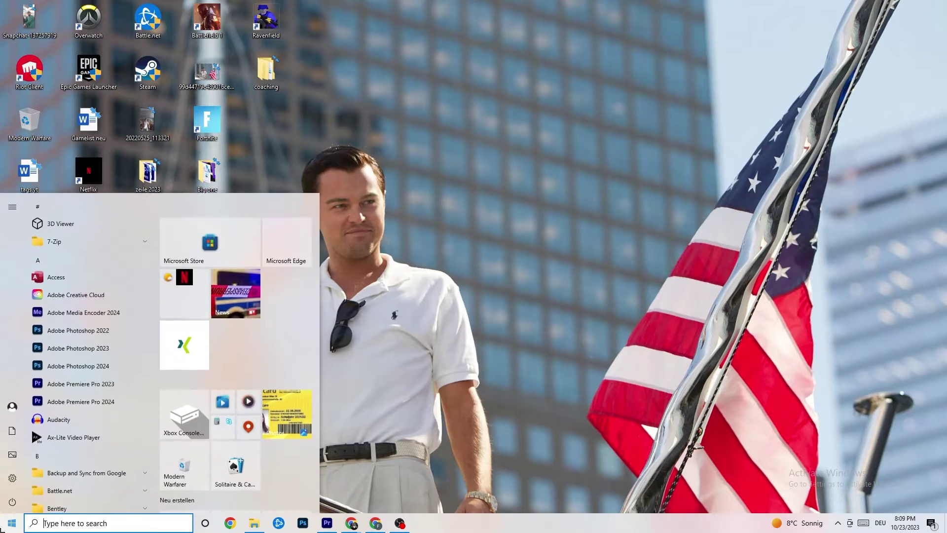
{"action": "left_click", "coordinate": [14, 480]}
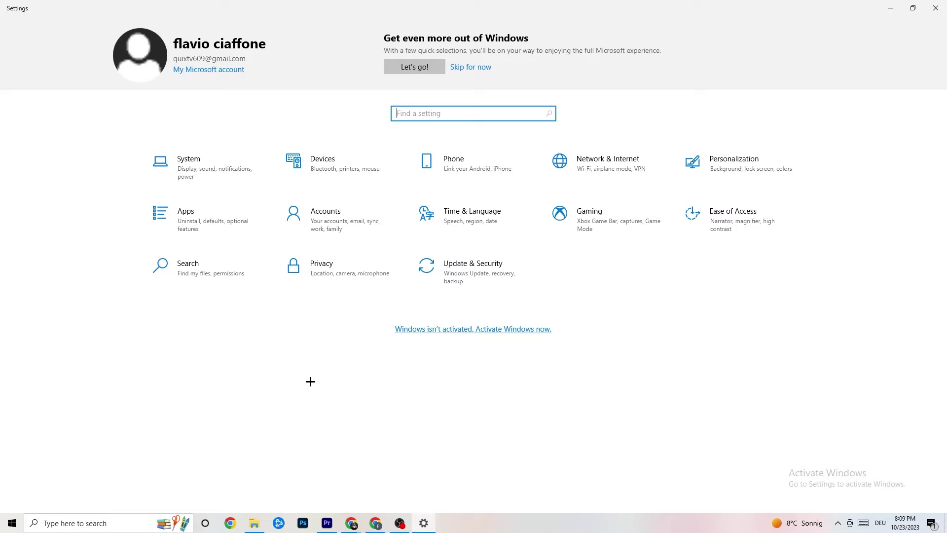
{"action": "left_click", "coordinate": [222, 169]}
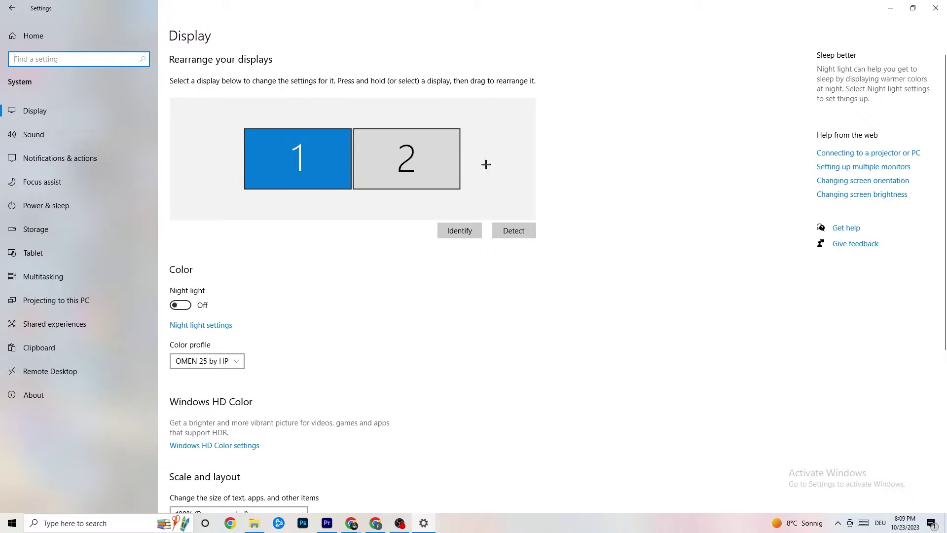
{"action": "scroll", "coordinate": [532, 190], "scroll_direction": "down", "scroll_amount": 1}
{"action": "scroll", "coordinate": [532, 193], "scroll_direction": "up", "scroll_amount": 1}
{"action": "scroll", "coordinate": [379, 214], "scroll_direction": "down", "scroll_amount": 5}
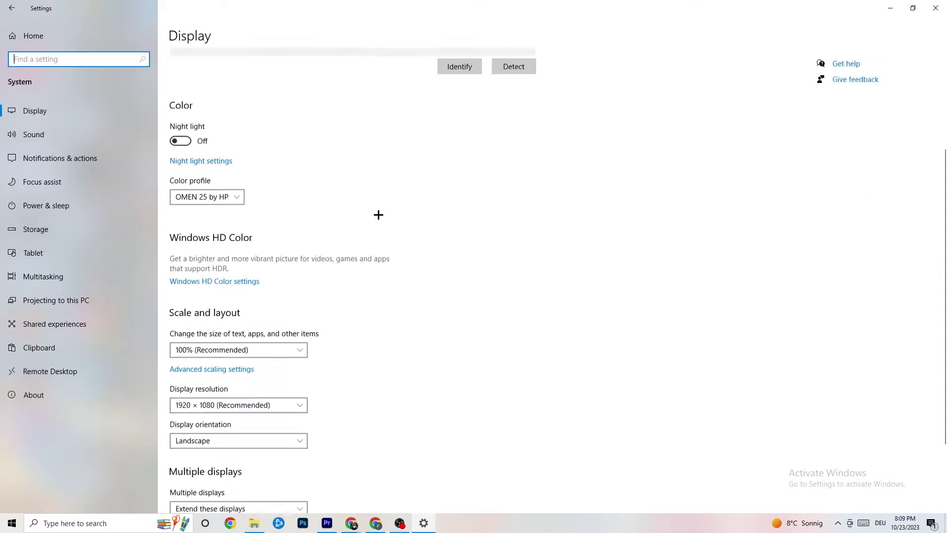
- Check the available text scaling and display resolution choices, leaving both settings as they are
{"action": "left_click", "coordinate": [305, 285]}
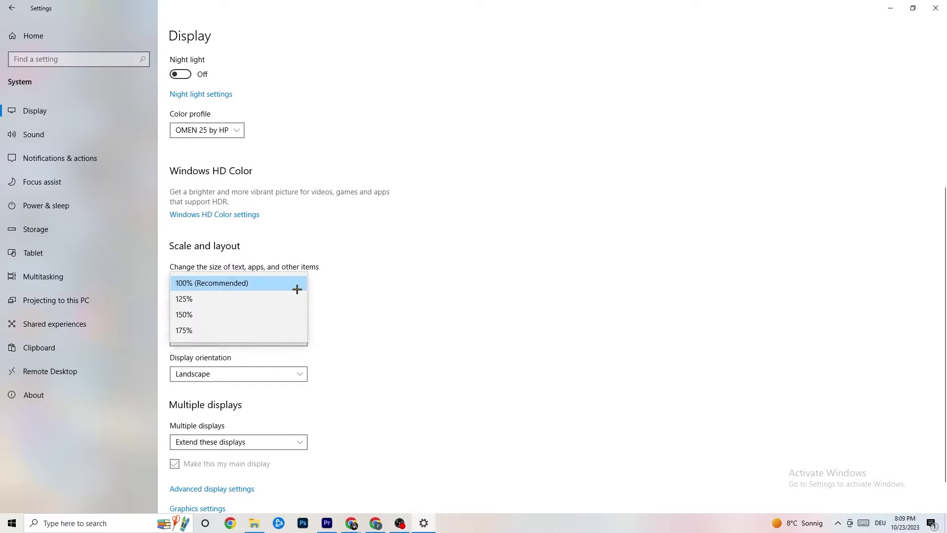
{"action": "left_click", "coordinate": [283, 261]}
{"action": "left_click", "coordinate": [302, 282]}
{"action": "left_click", "coordinate": [419, 255]}
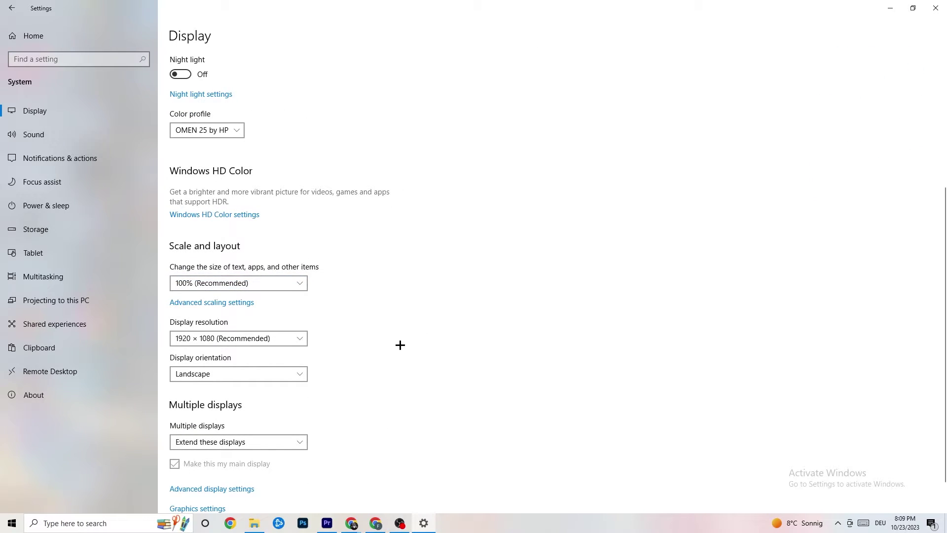
{"action": "left_click", "coordinate": [285, 341]}
{"action": "left_click", "coordinate": [420, 297]}
{"action": "scroll", "coordinate": [408, 276], "scroll_direction": "down", "scroll_amount": 1}
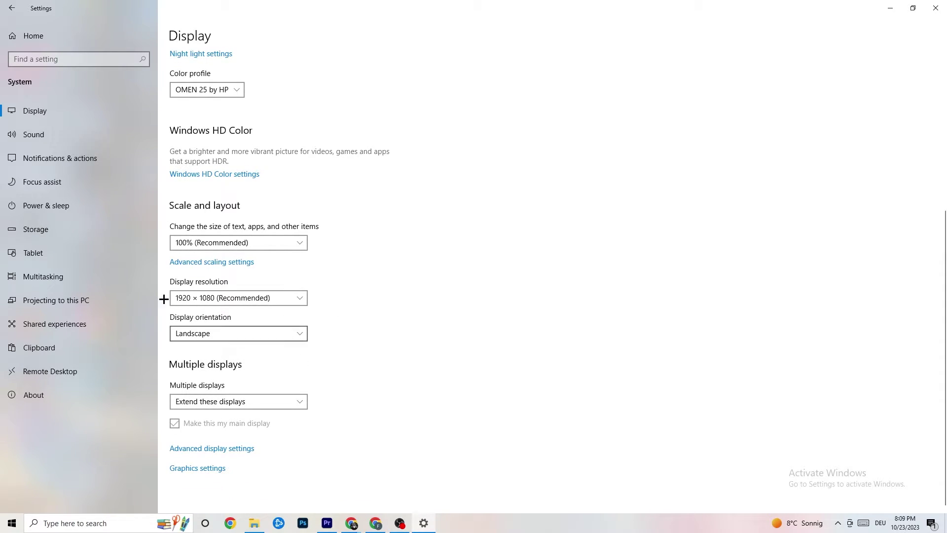
- Review the available power plans in the additional power settings and close Power Options without switching plans
{"action": "left_click", "coordinate": [94, 205]}
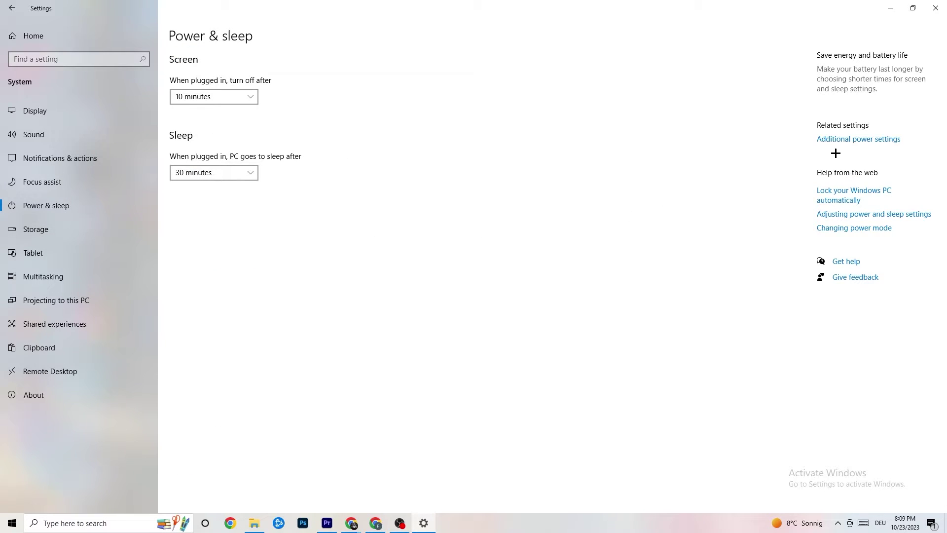
{"action": "left_click", "coordinate": [853, 143]}
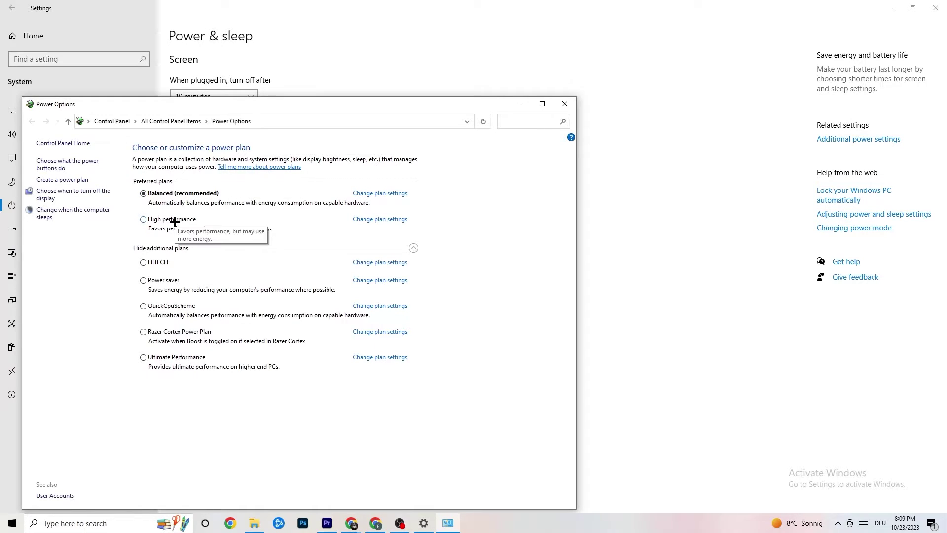
{"action": "left_click", "coordinate": [565, 105]}
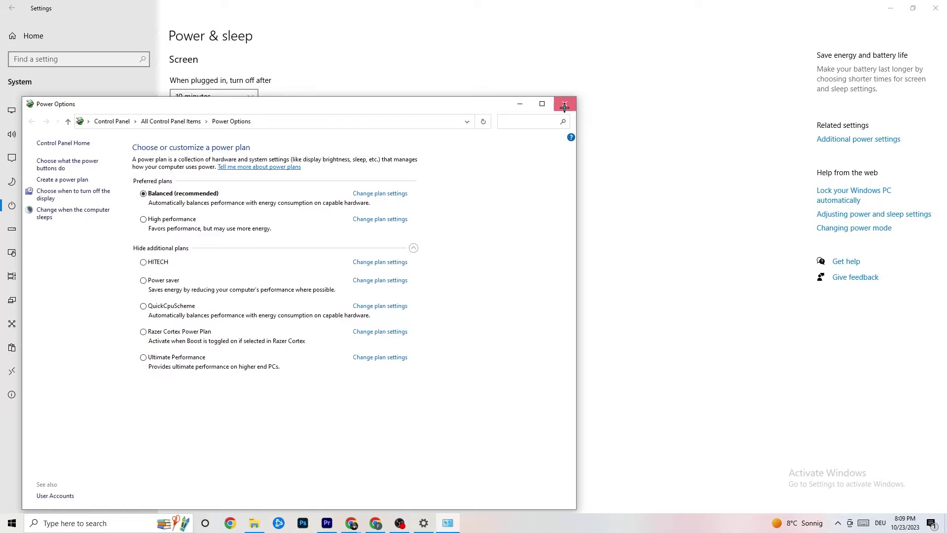
- Review the Storage Sense configuration and its run frequency choices, and return to the Settings home page
{"action": "left_click", "coordinate": [62, 237]}
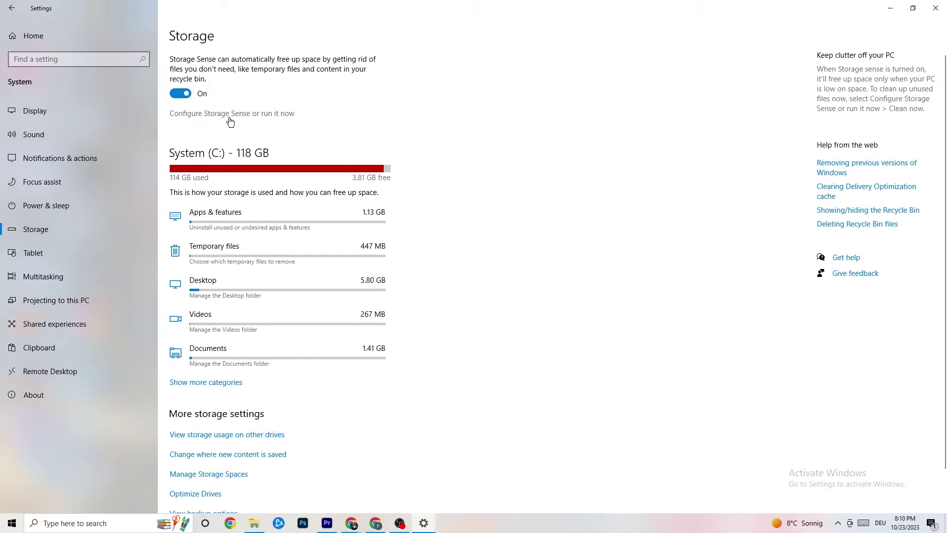
{"action": "left_click", "coordinate": [269, 114]}
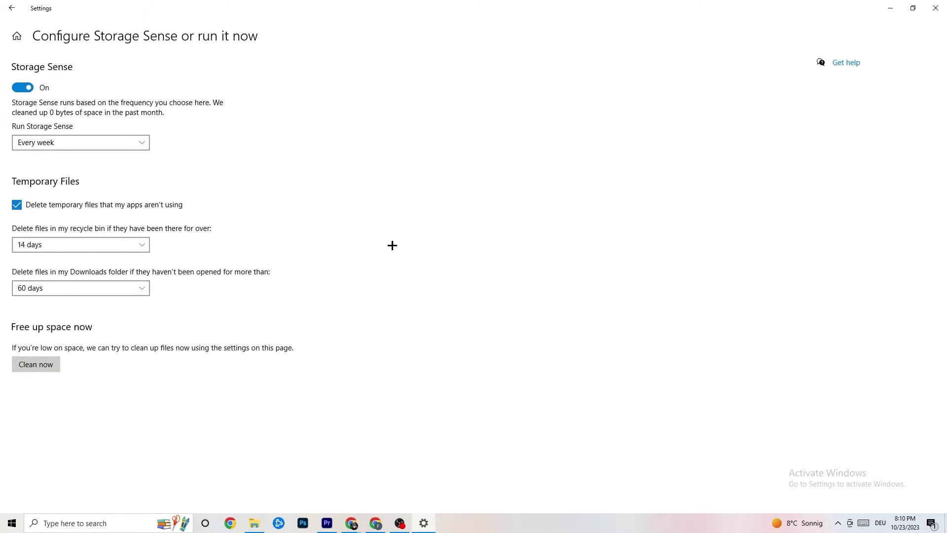
{"action": "left_click", "coordinate": [136, 145]}
{"action": "left_click", "coordinate": [286, 140]}
{"action": "left_click", "coordinate": [15, 10]}
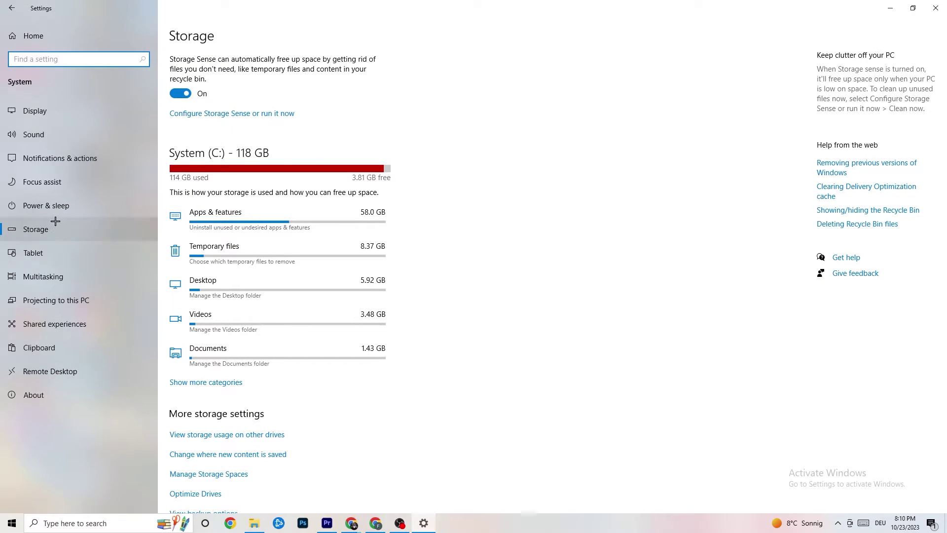
{"action": "left_click", "coordinate": [9, 19]}
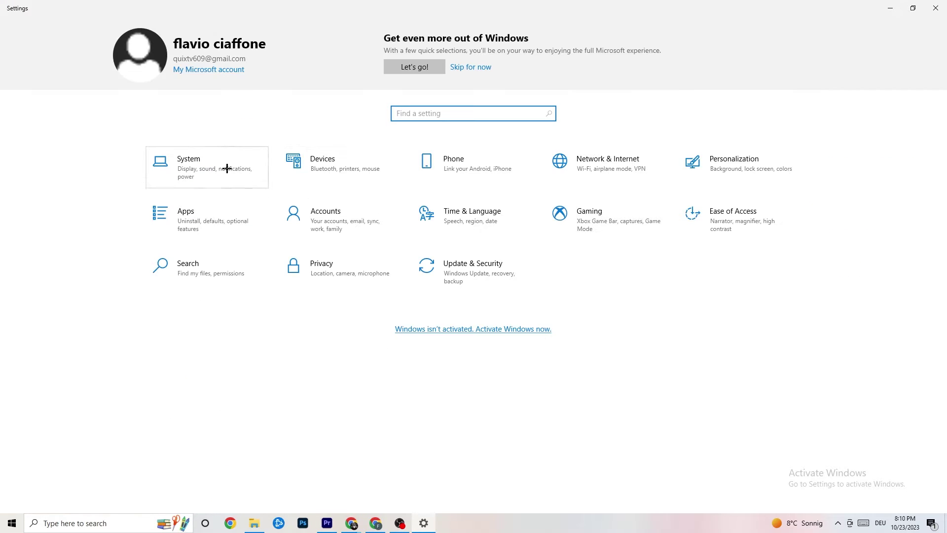
- Check the Xbox Game Bar, Captures and Game Mode settings for gaming, and return to the Settings home page
{"action": "left_click", "coordinate": [618, 230]}
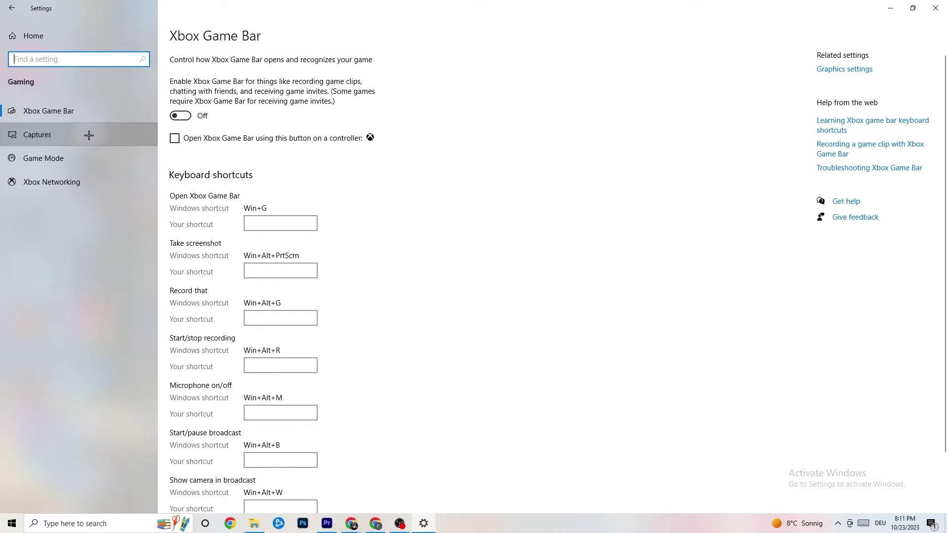
{"action": "left_click", "coordinate": [109, 140]}
{"action": "scroll", "coordinate": [327, 209], "scroll_direction": "down", "scroll_amount": 3}
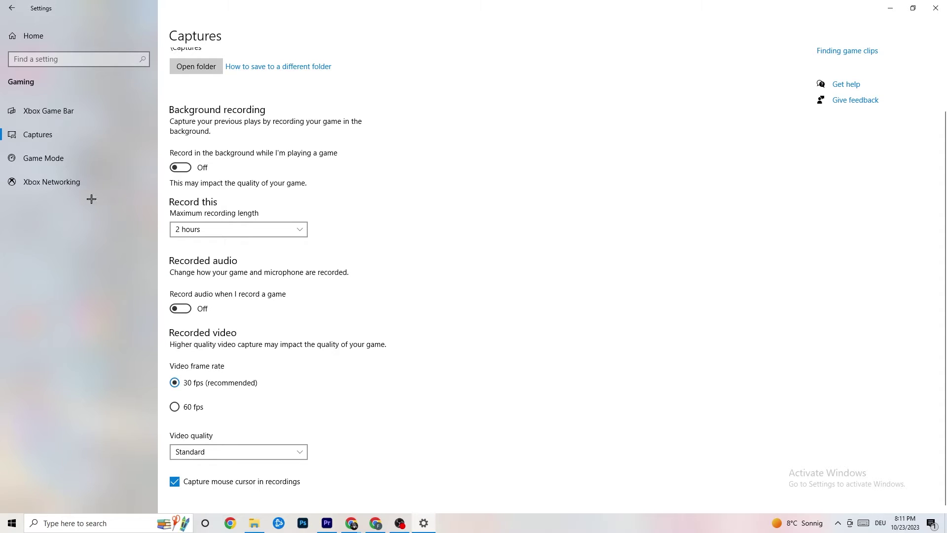
{"action": "left_click", "coordinate": [64, 157]}
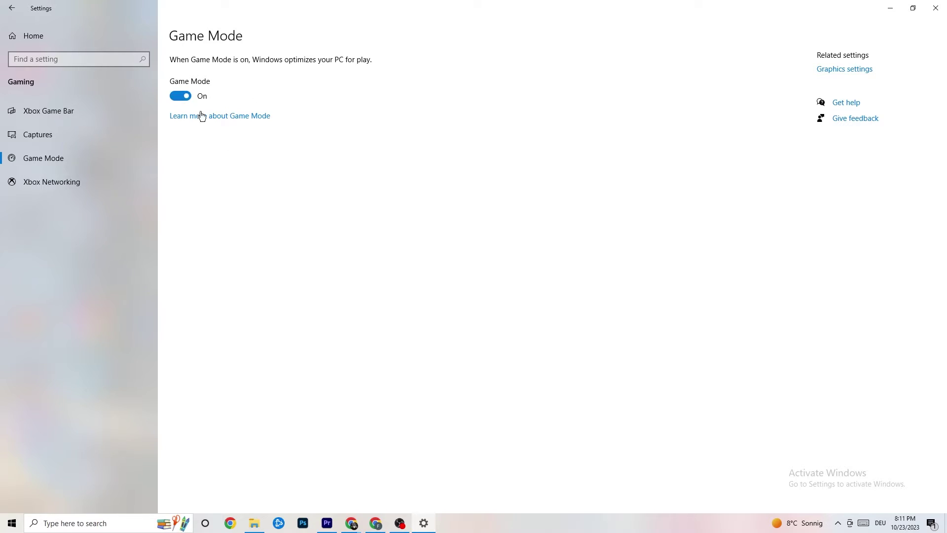
{"action": "left_click", "coordinate": [12, 8]}
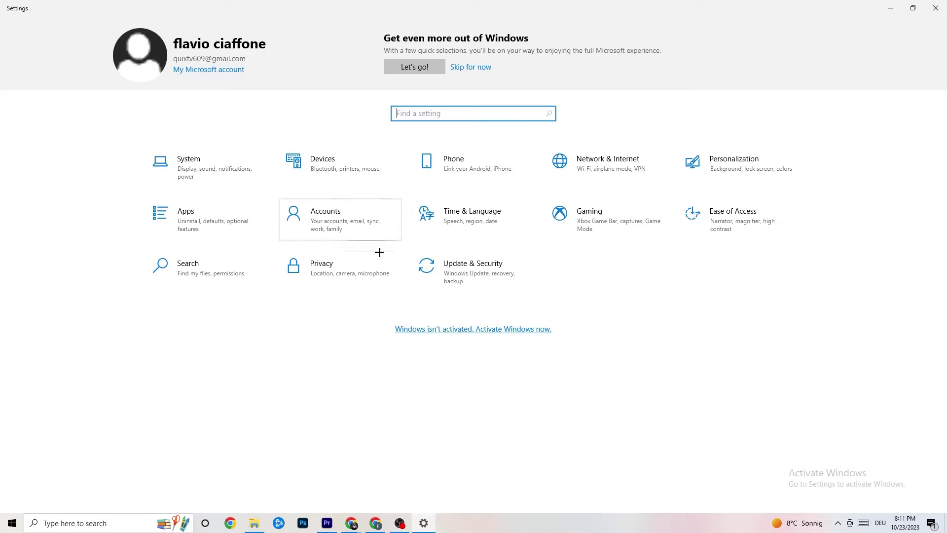
- Check the Windows Update status and the Troubleshoot page, and close Settings
{"action": "left_click", "coordinate": [481, 267]}
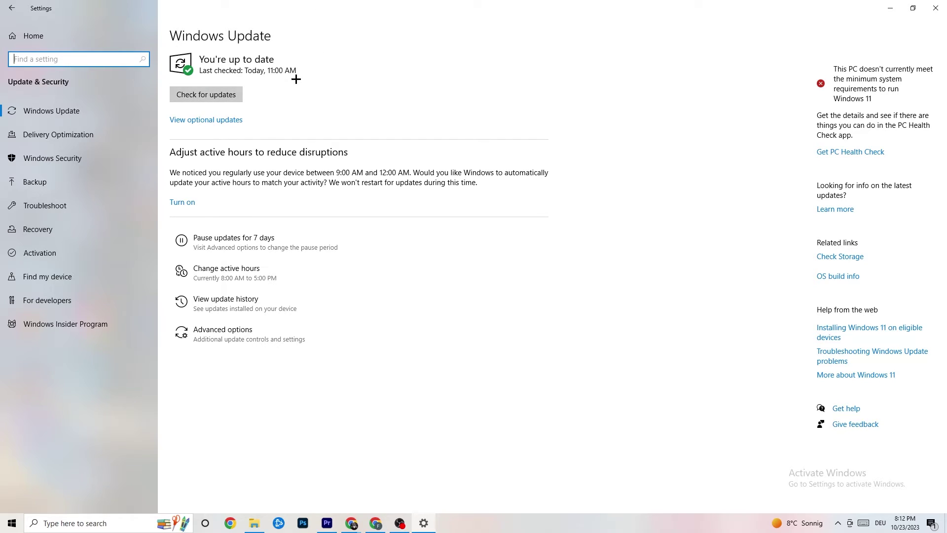
{"action": "left_click", "coordinate": [118, 110]}
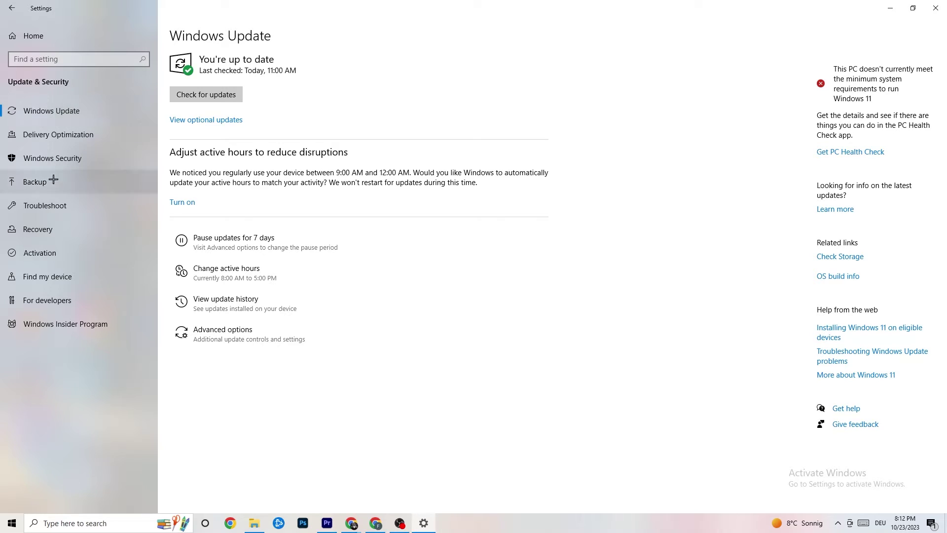
{"action": "left_click", "coordinate": [53, 202]}
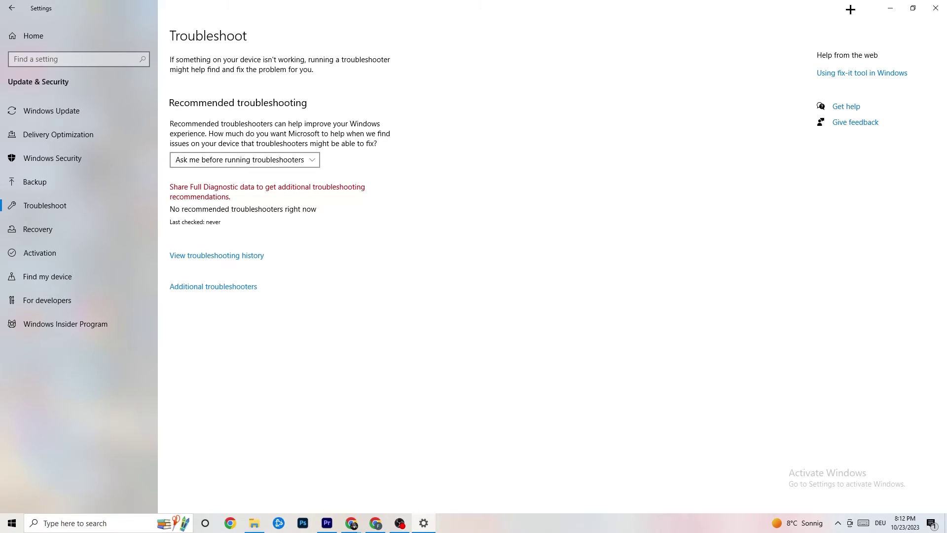
{"action": "left_click", "coordinate": [939, 5]}
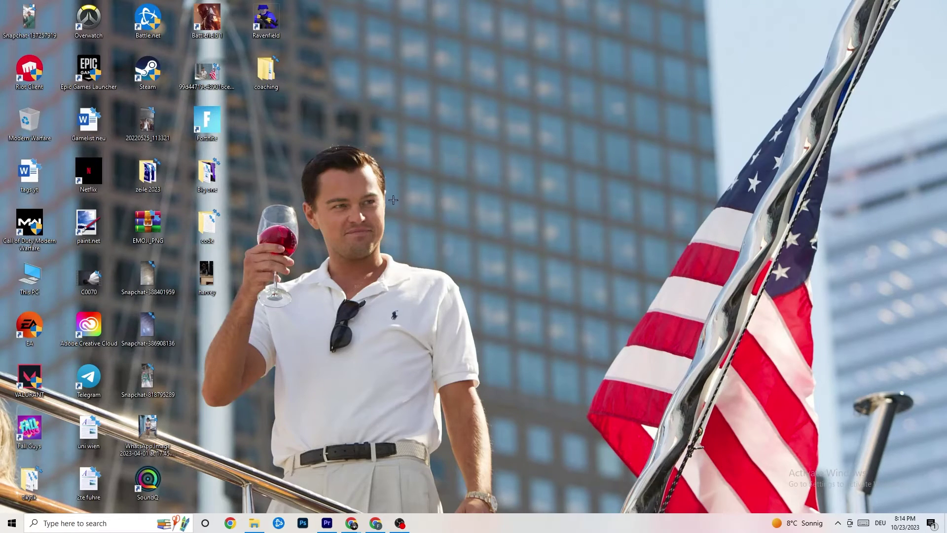
- Review the 3D image preview settings and the display resolution page in NVIDIA Control Panel, and close it
{"action": "right_click", "coordinate": [424, 128]}
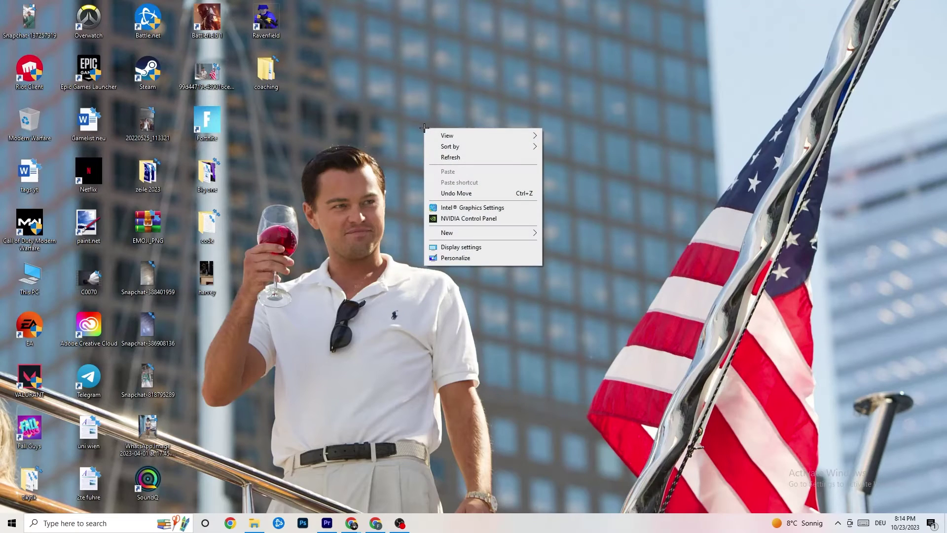
{"action": "left_click", "coordinate": [458, 219]}
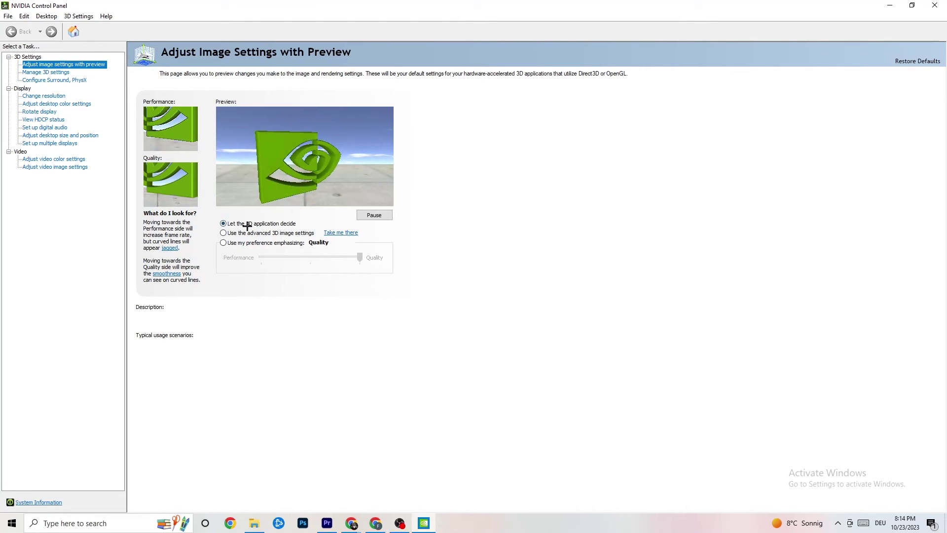
{"action": "mouse_move", "coordinate": [268, 232]}
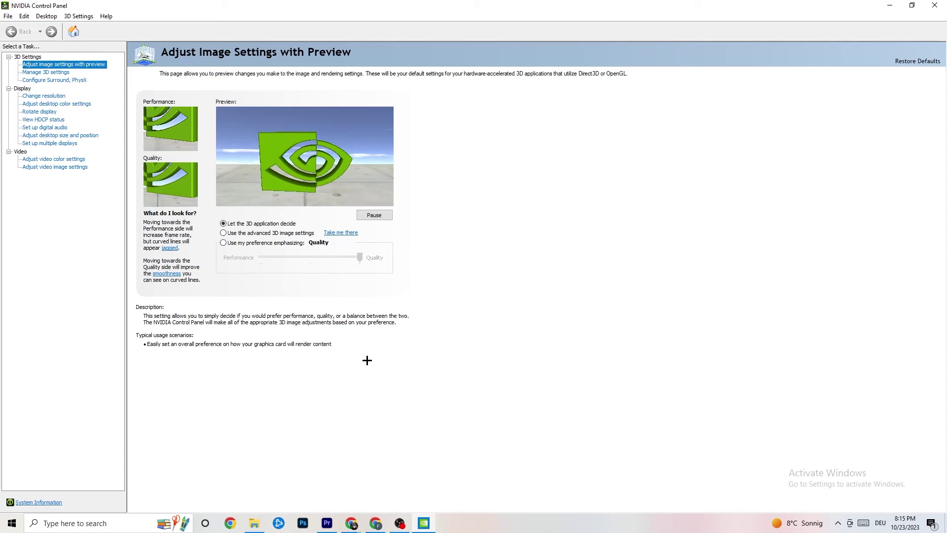
{"action": "left_click", "coordinate": [41, 97]}
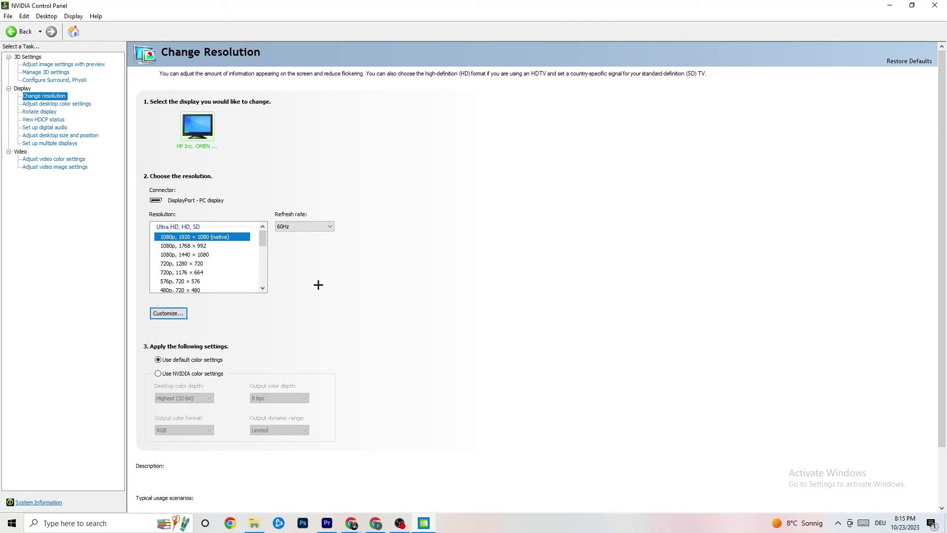
{"action": "mouse_move", "coordinate": [184, 252]}
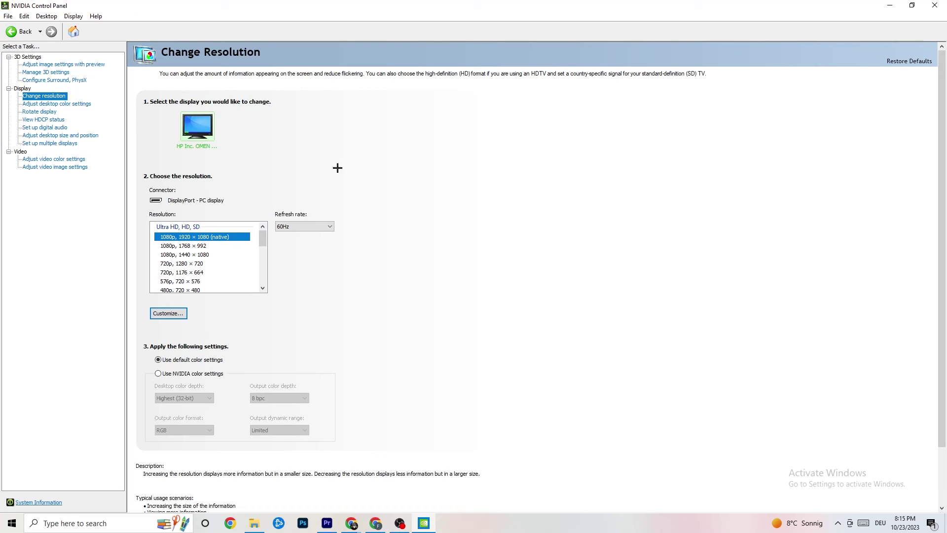
{"action": "key", "text": "alt+F4"}
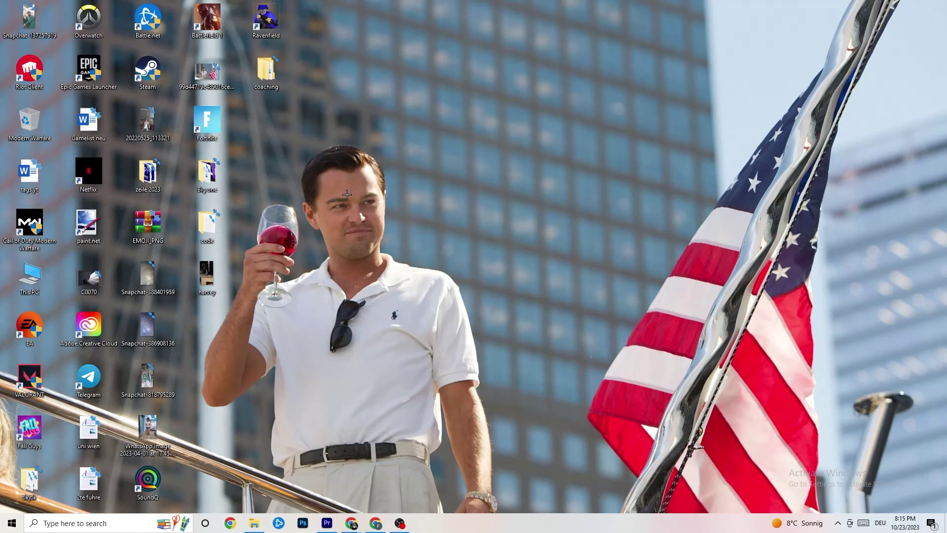
- View the sleep, shut down and restart options for the PC and dismiss them without choosing one
{"action": "left_click", "coordinate": [12, 523]}
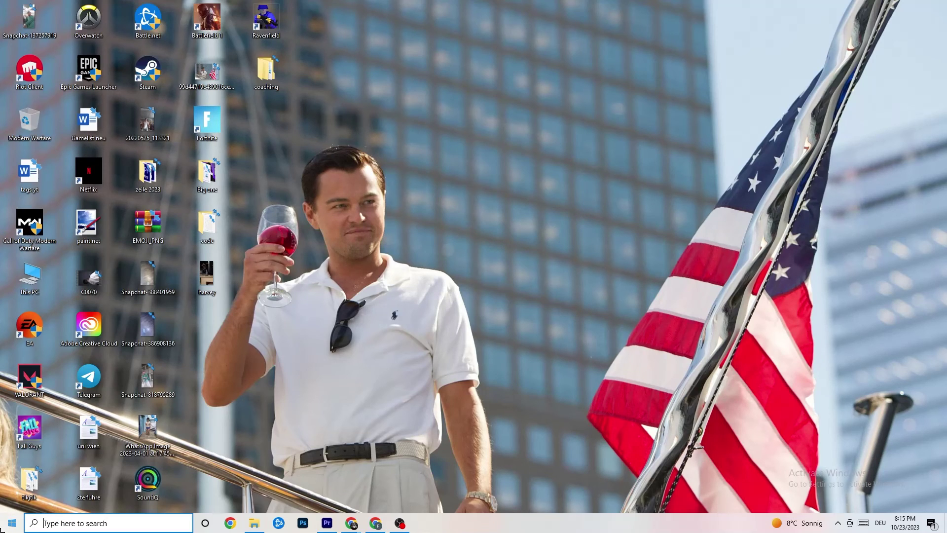
{"action": "mouse_move", "coordinate": [16, 499]}
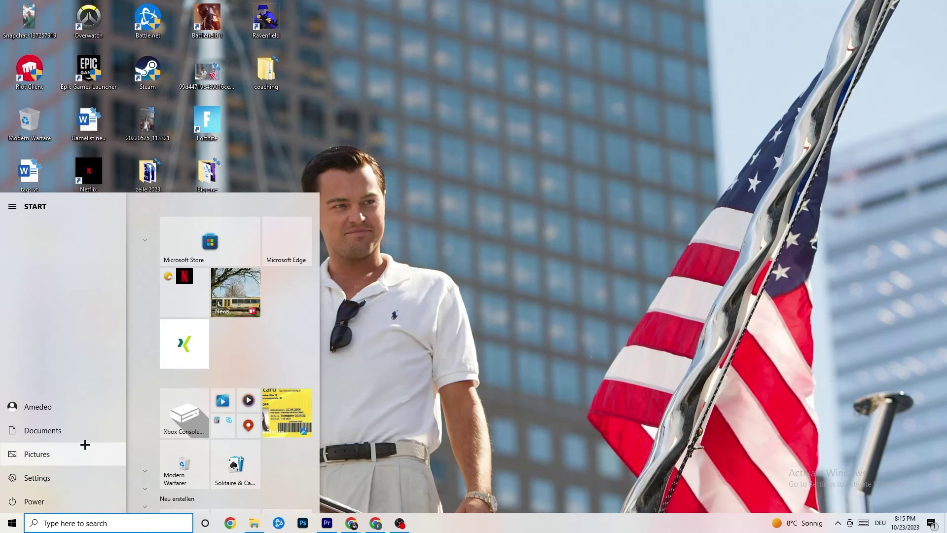
{"action": "left_click", "coordinate": [41, 501]}
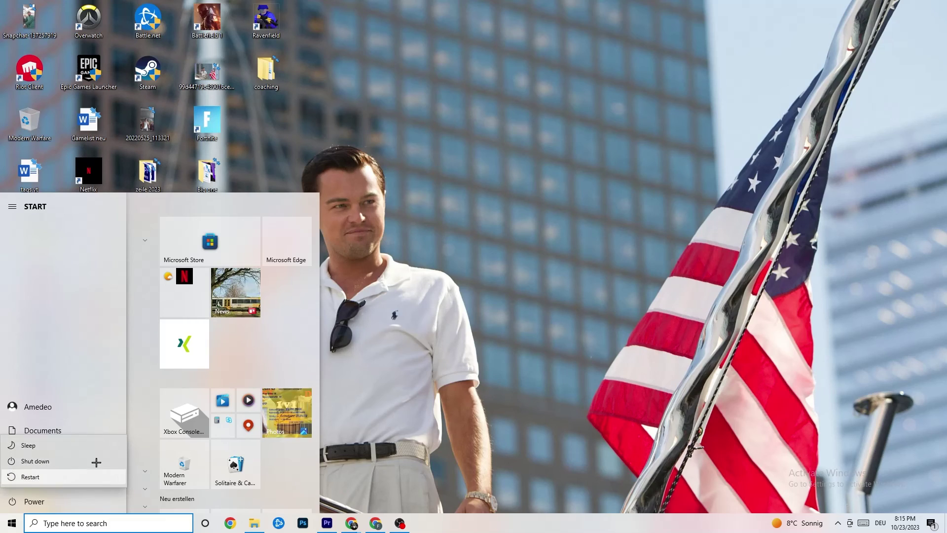
{"action": "left_click", "coordinate": [496, 97]}
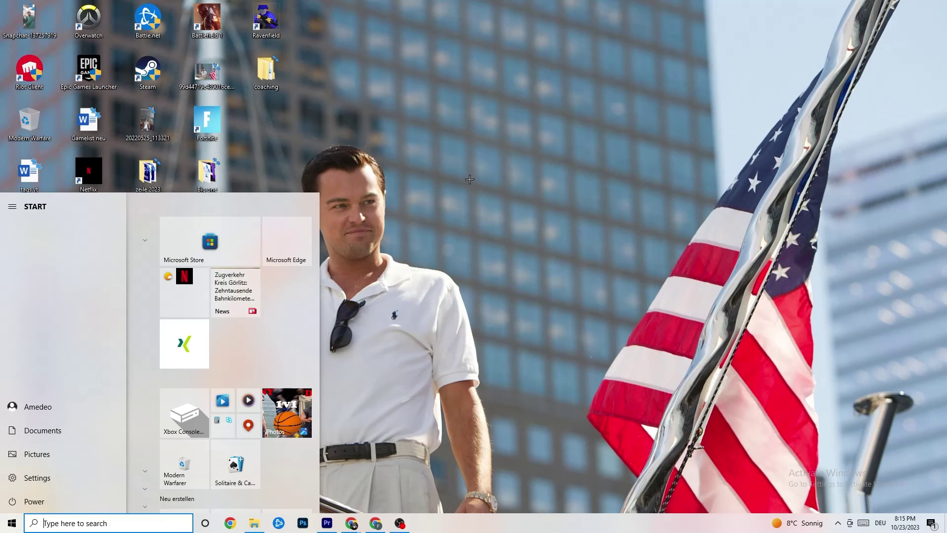
{"action": "left_click", "coordinate": [496, 97]}
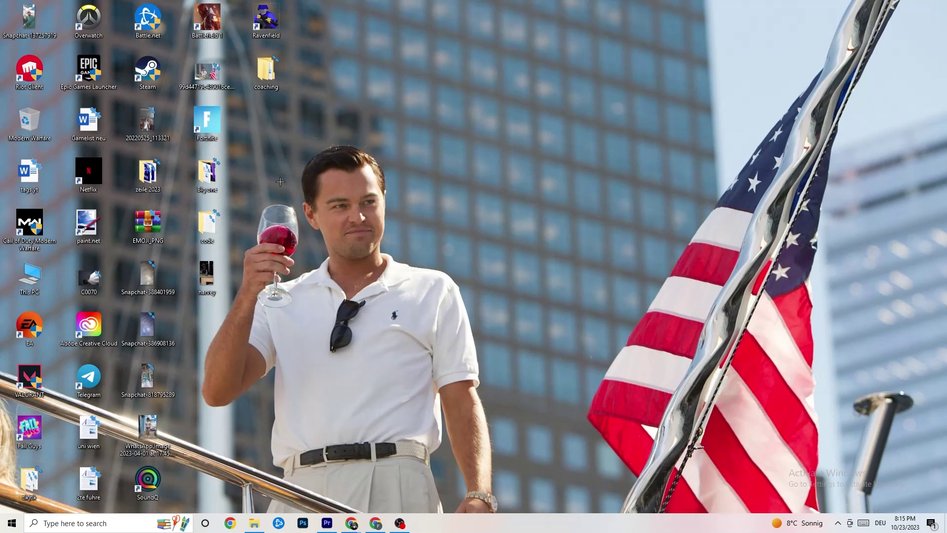